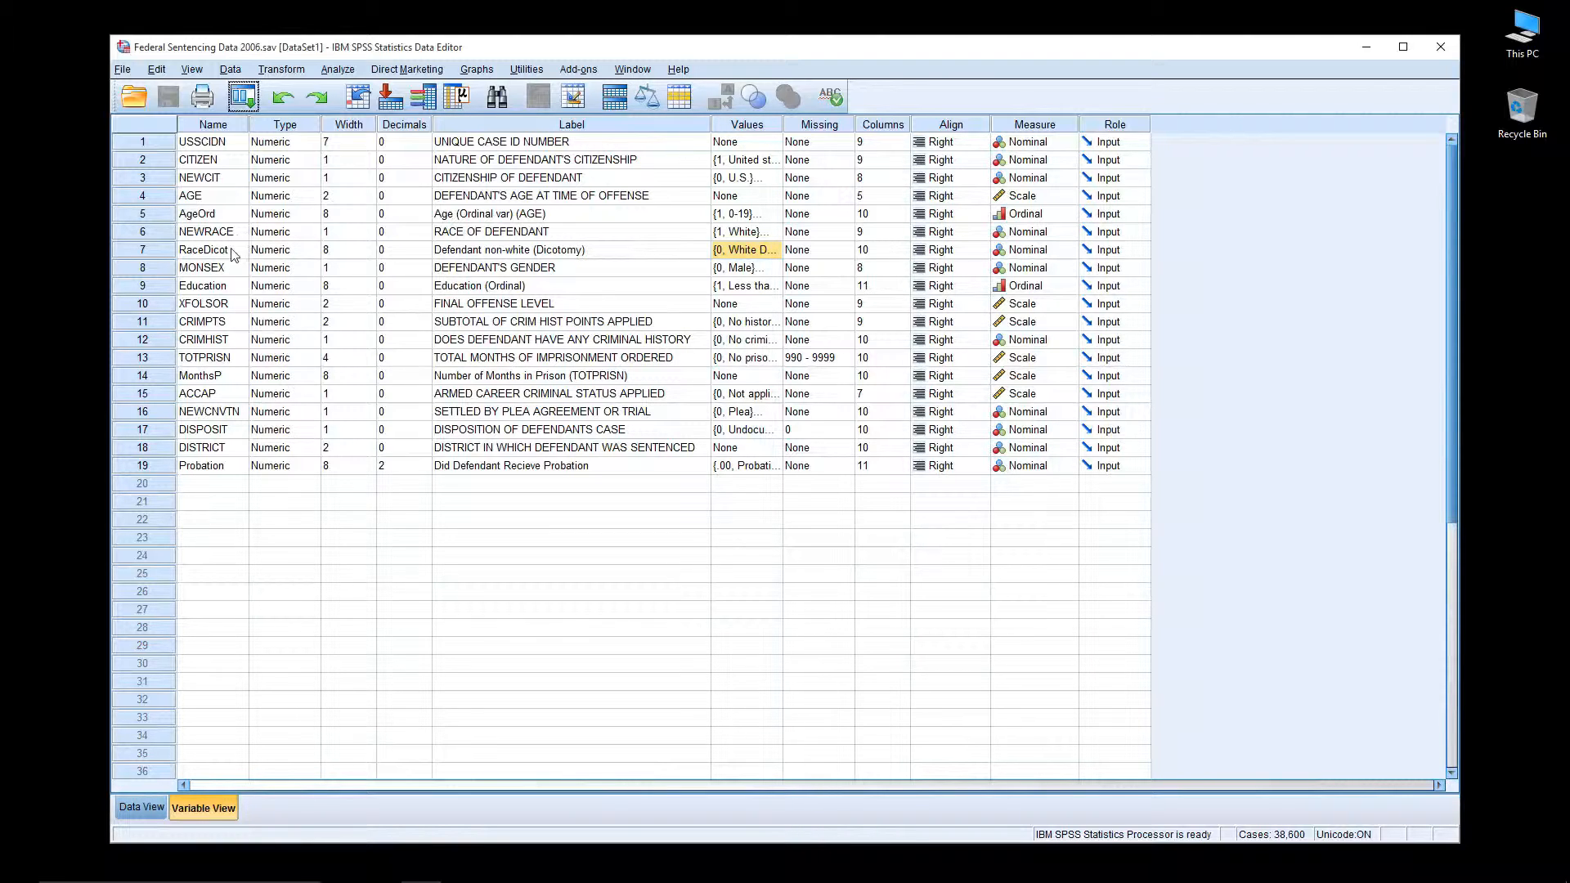
- Inspect the value labels defined for the RaceDicot and MONSEX variables, leaving both unchanged
{"action": "left_click", "coordinate": [776, 251]}
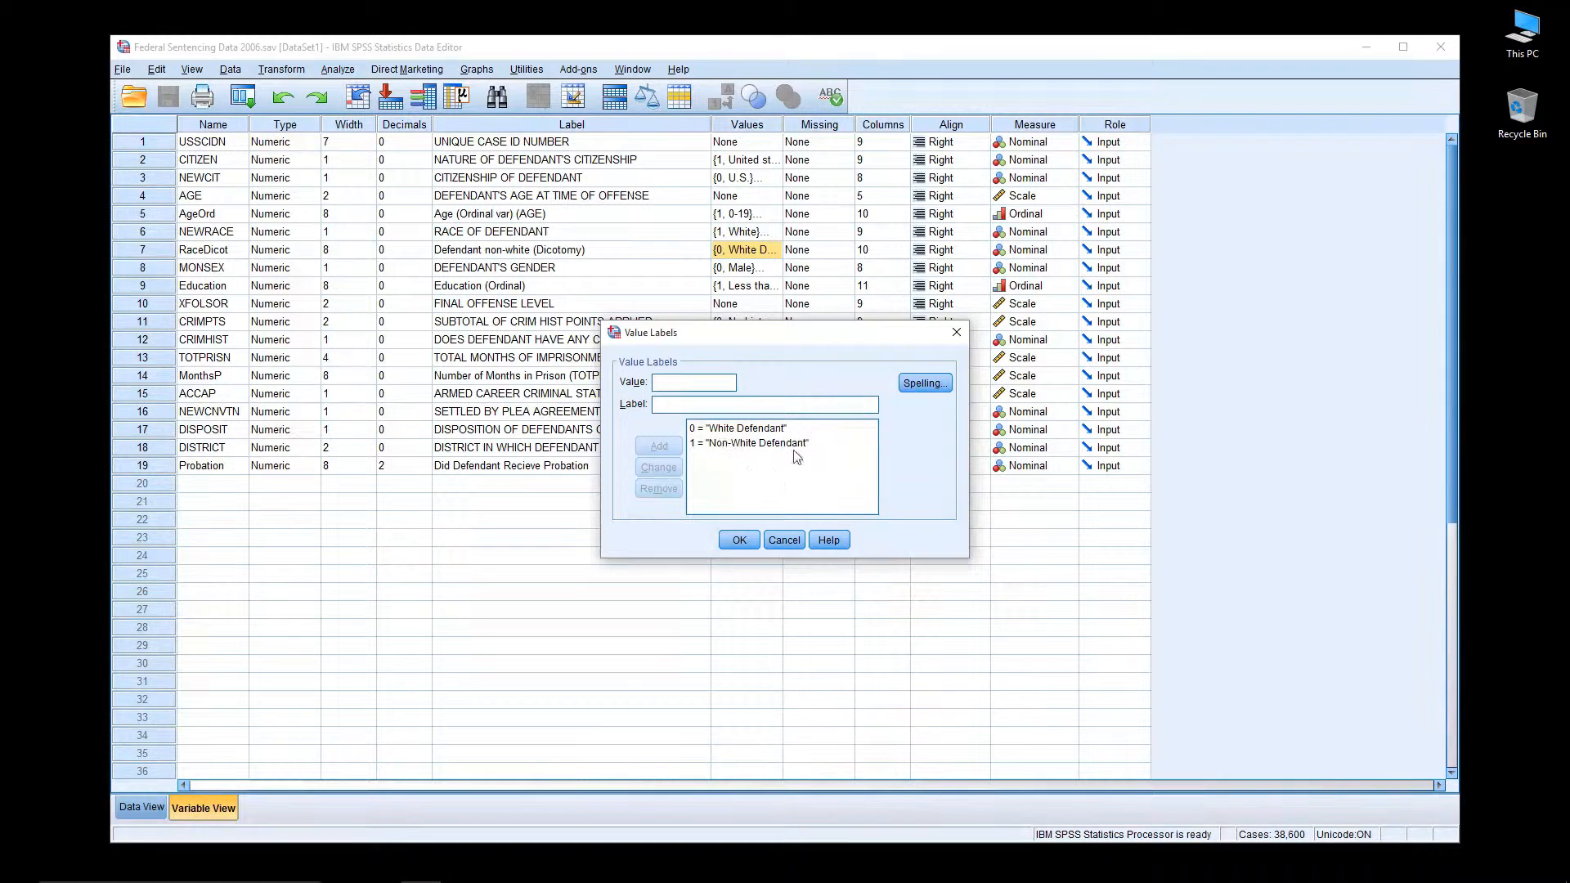
{"action": "left_click", "coordinate": [783, 540]}
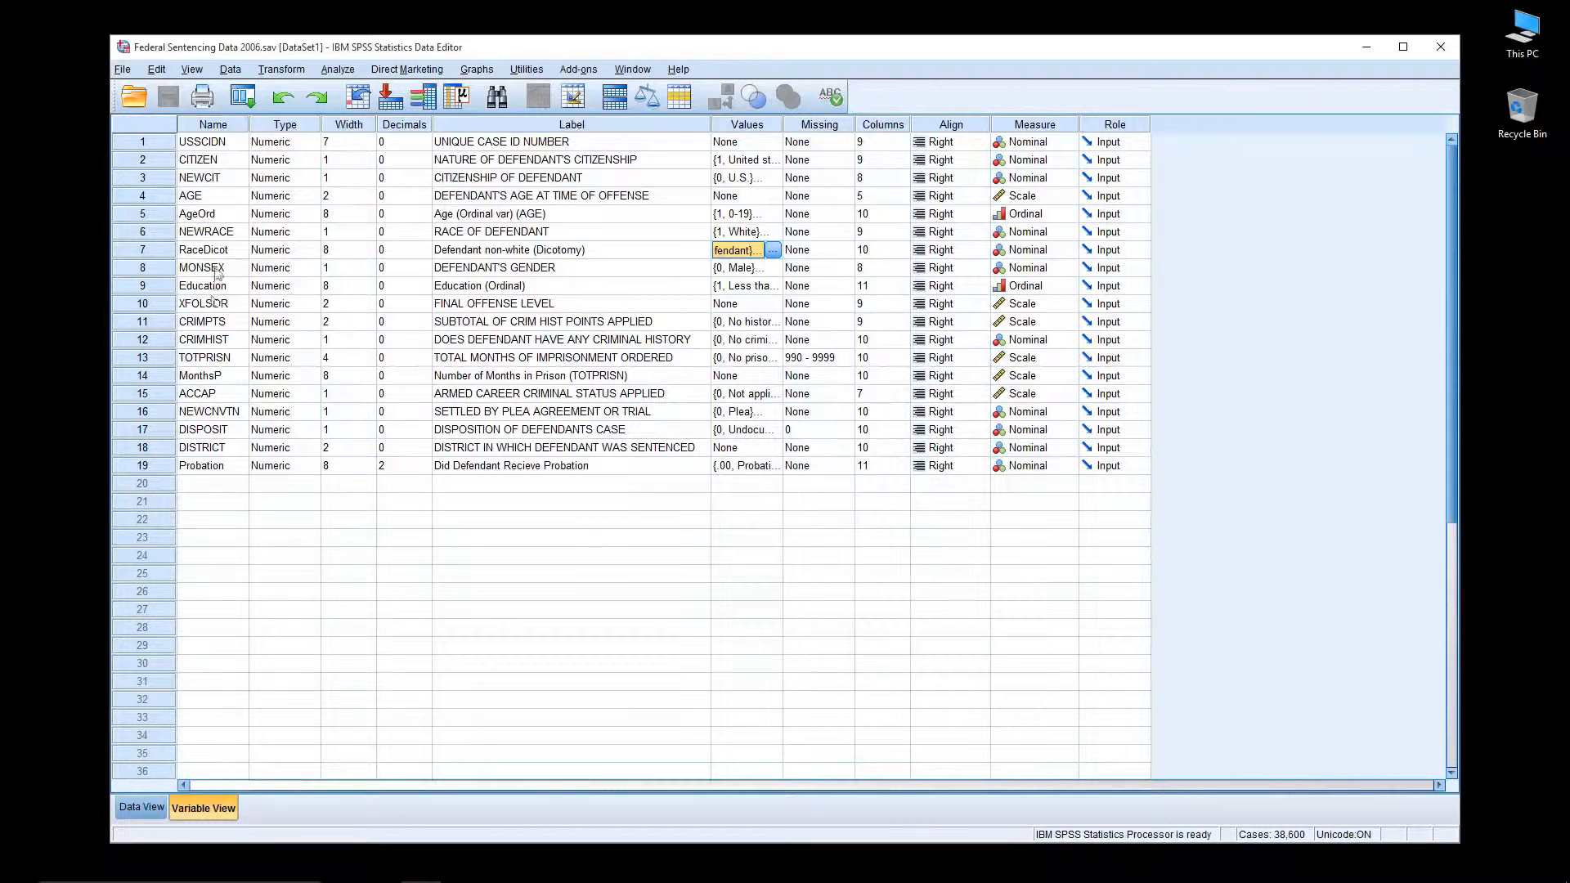
{"action": "left_click", "coordinate": [777, 268]}
{"action": "left_click", "coordinate": [773, 268]}
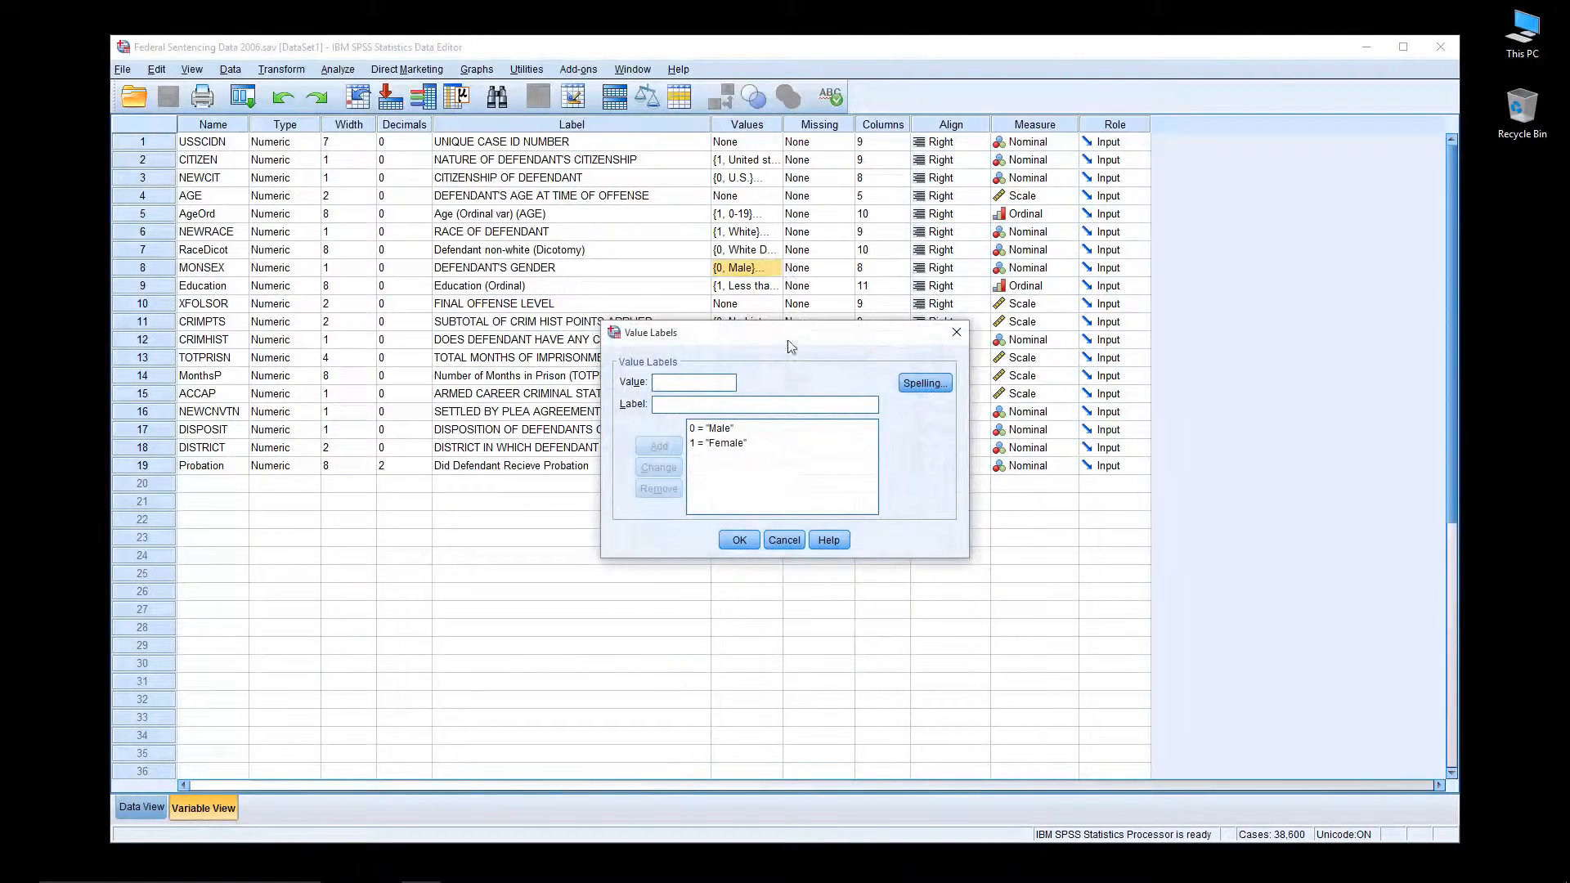
{"action": "left_click", "coordinate": [790, 541]}
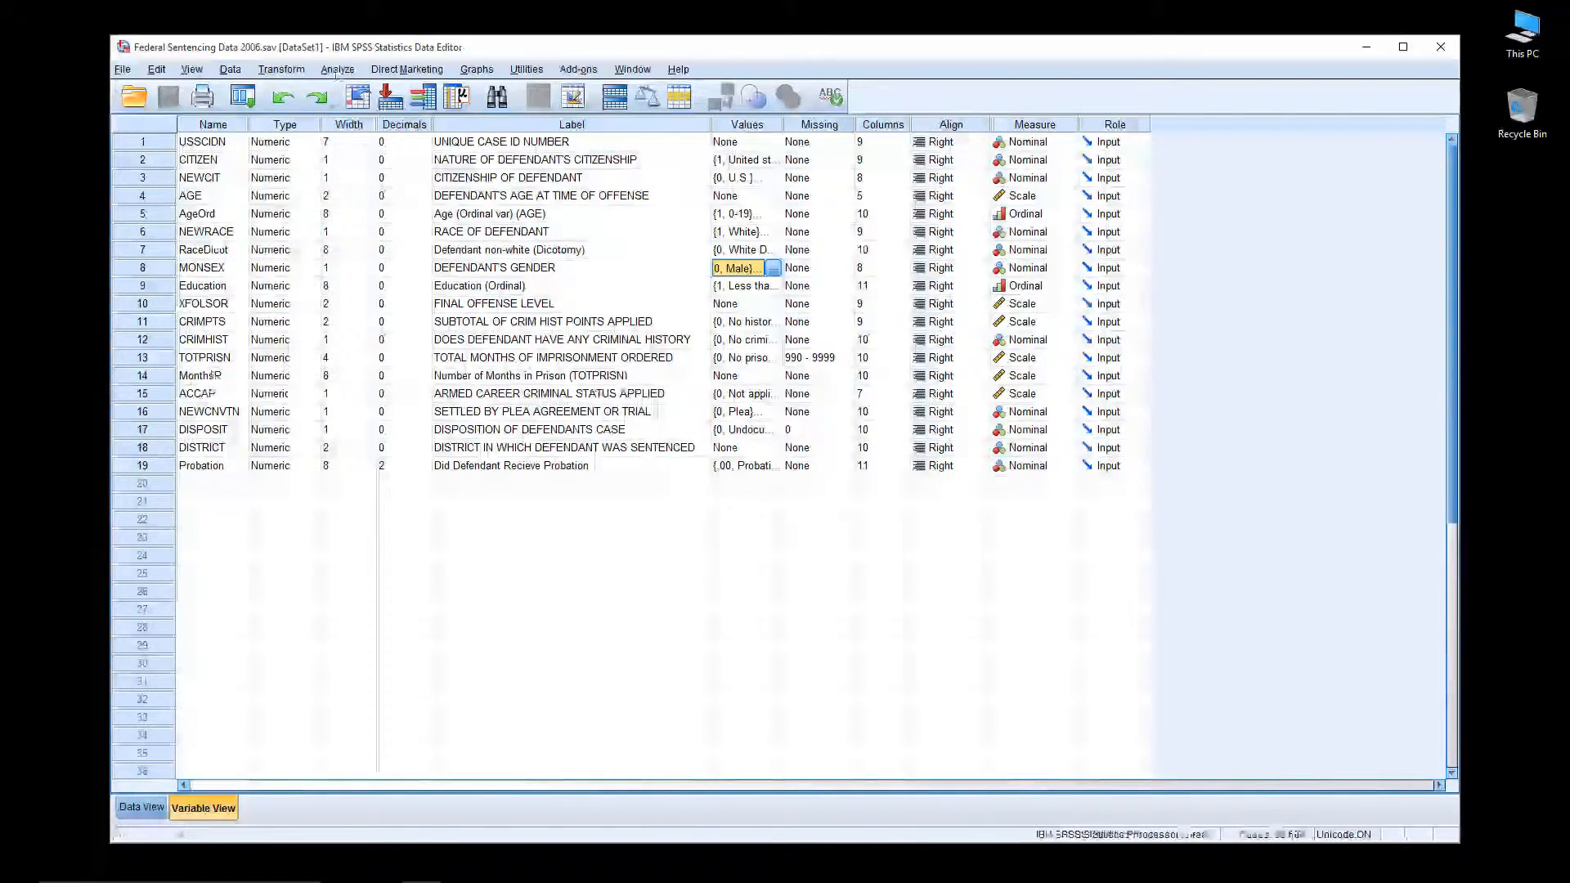
- Set up a Frequencies analysis with RaceDicot, MONSEX and MonthsP as its variables
{"action": "left_click", "coordinate": [337, 68]}
{"action": "mouse_move", "coordinate": [362, 108]}
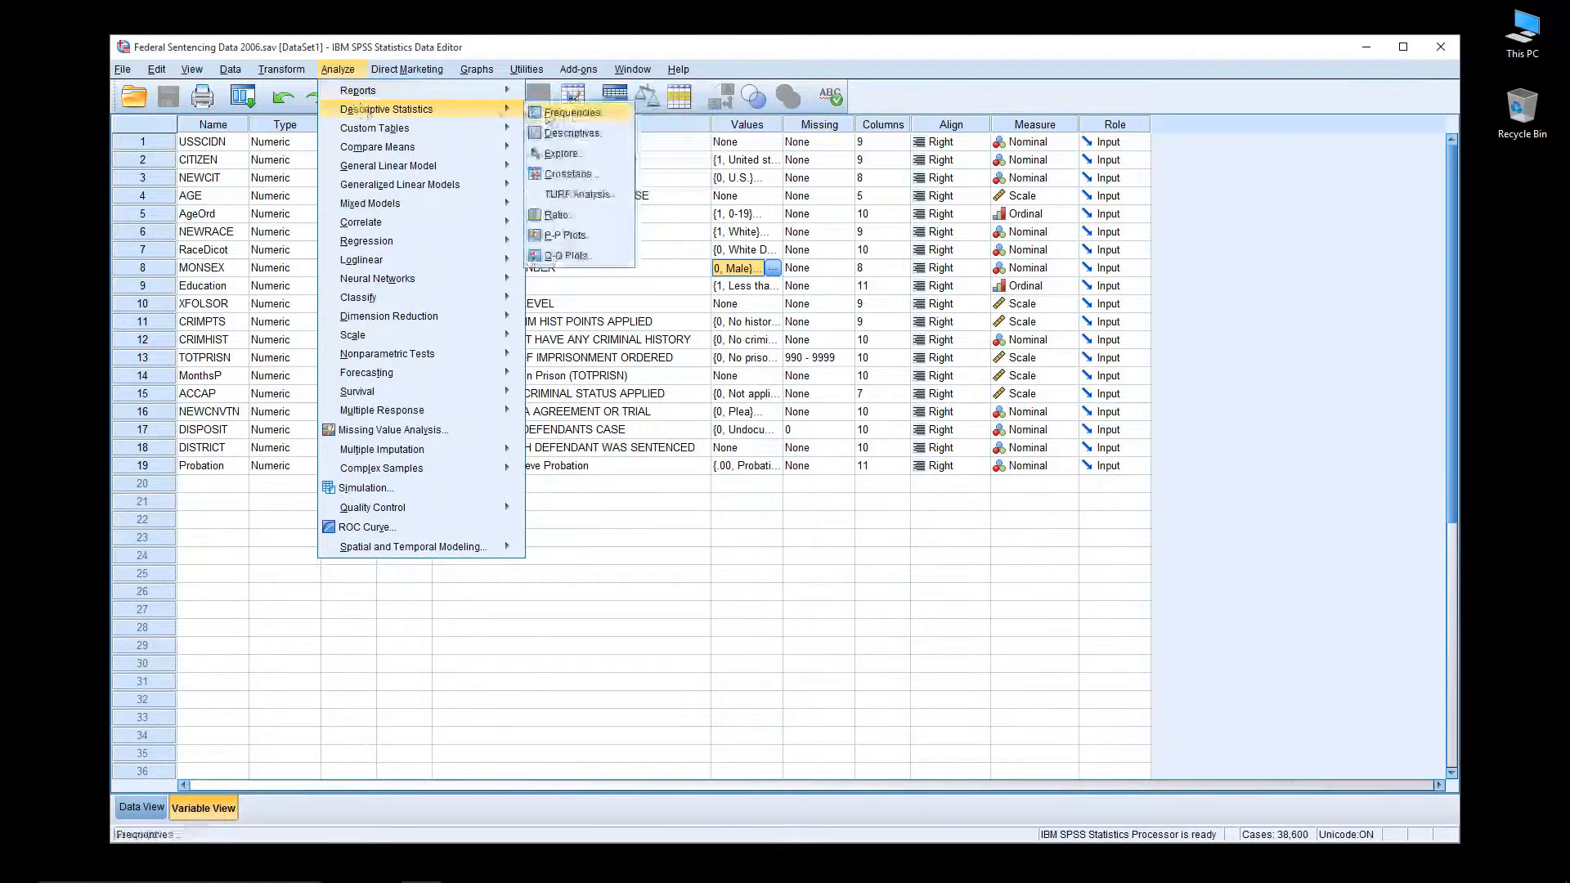
{"action": "left_click", "coordinate": [573, 110]}
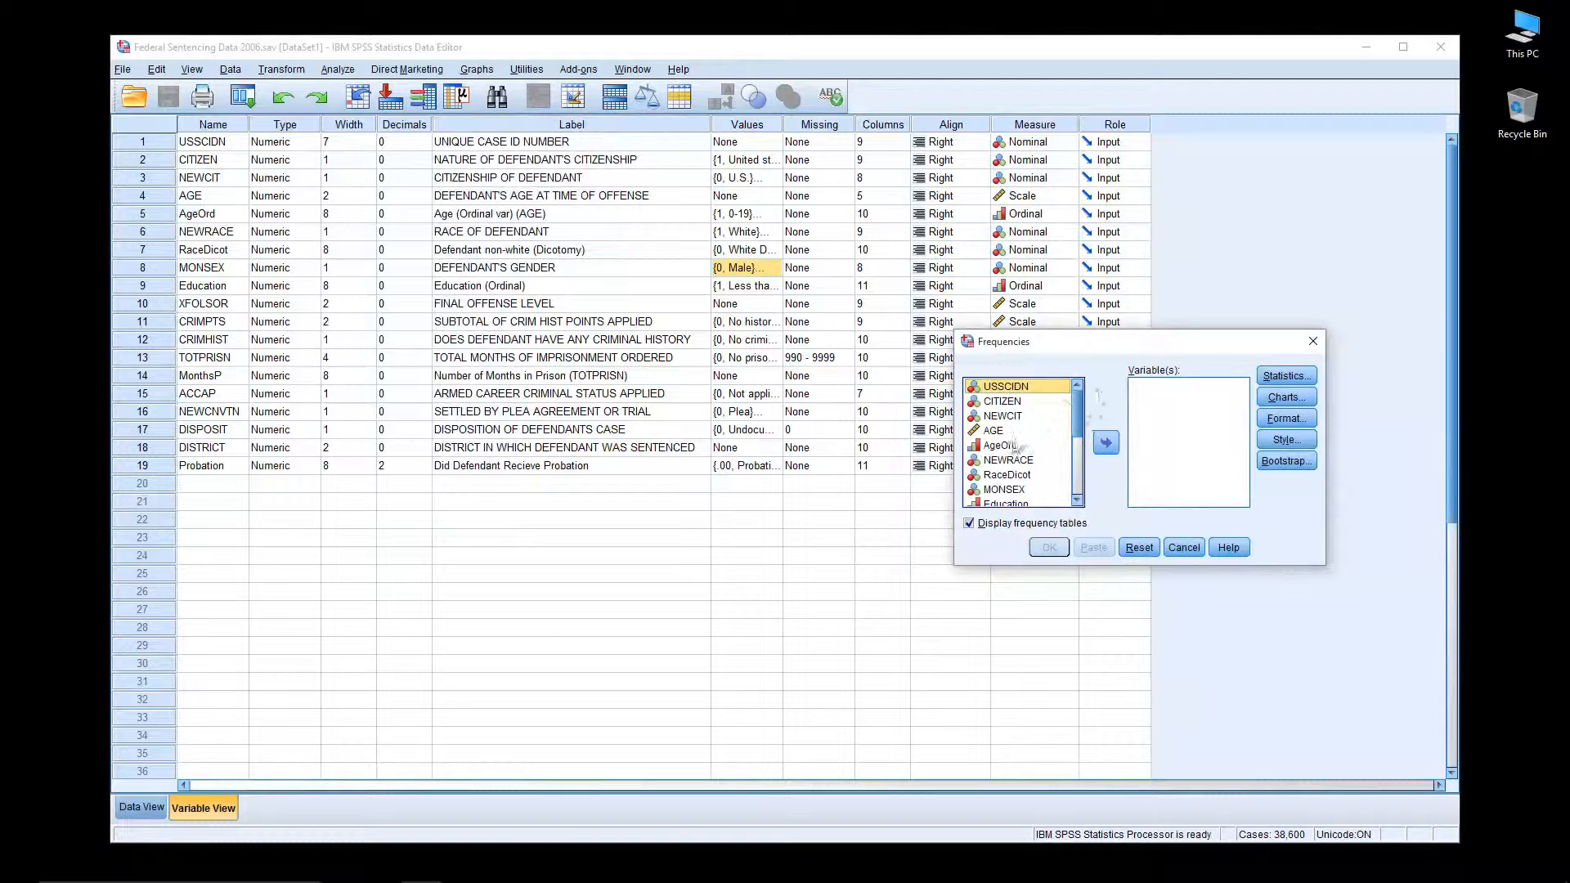
{"action": "left_click", "coordinate": [1014, 475]}
{"action": "double_click", "coordinate": [1014, 475]}
{"action": "left_click", "coordinate": [1107, 443]}
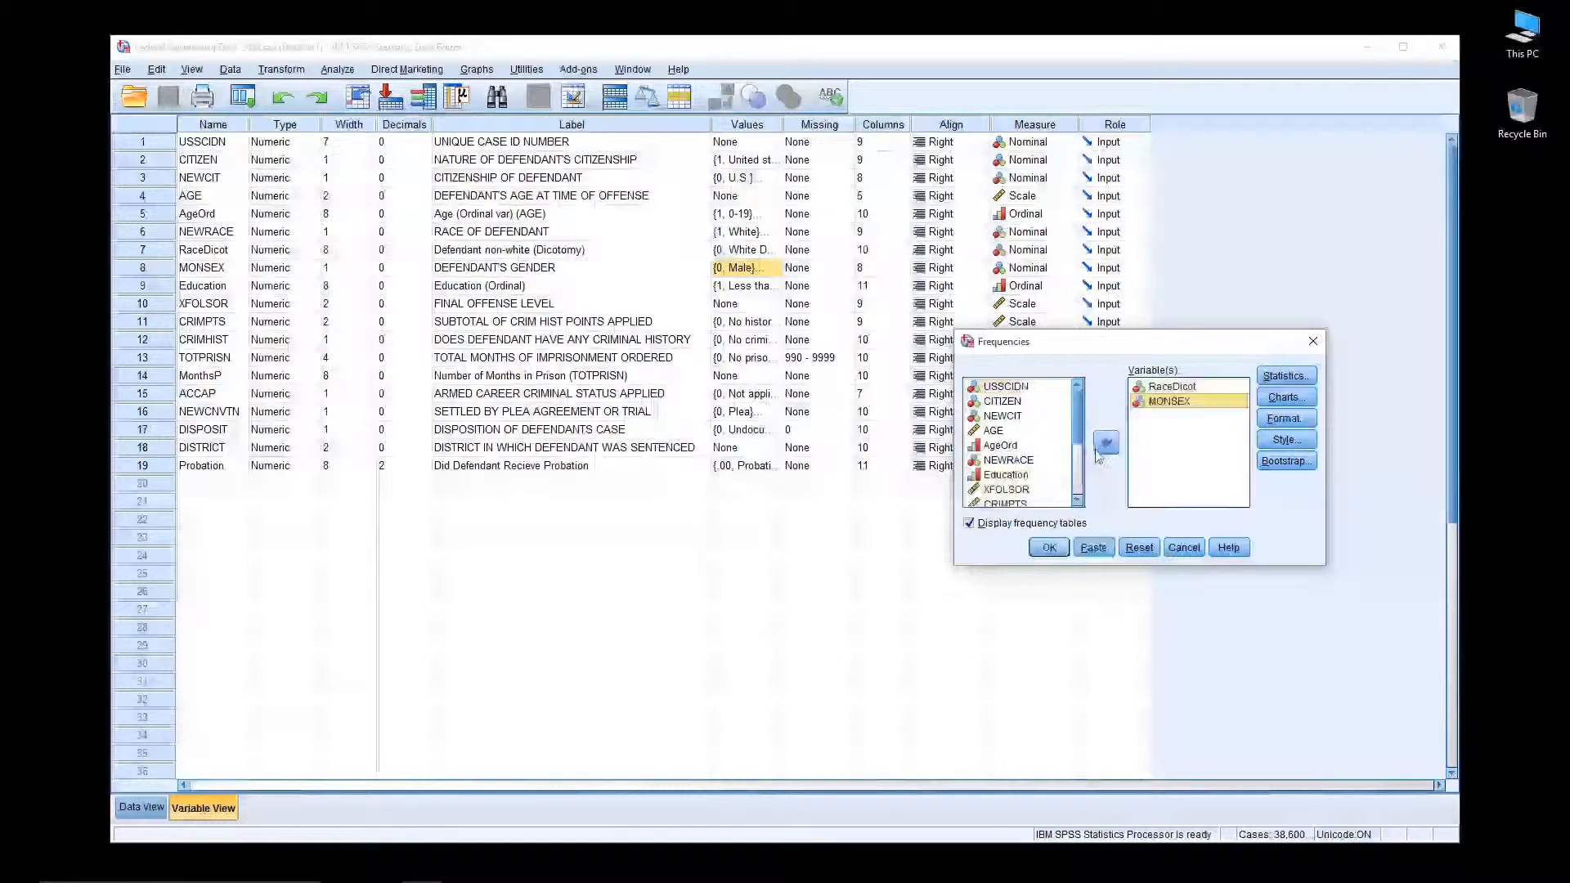
{"action": "scroll", "coordinate": [1078, 421], "scroll_direction": "down", "scroll_amount": 2}
{"action": "scroll", "coordinate": [1080, 437], "scroll_direction": "down", "scroll_amount": 2}
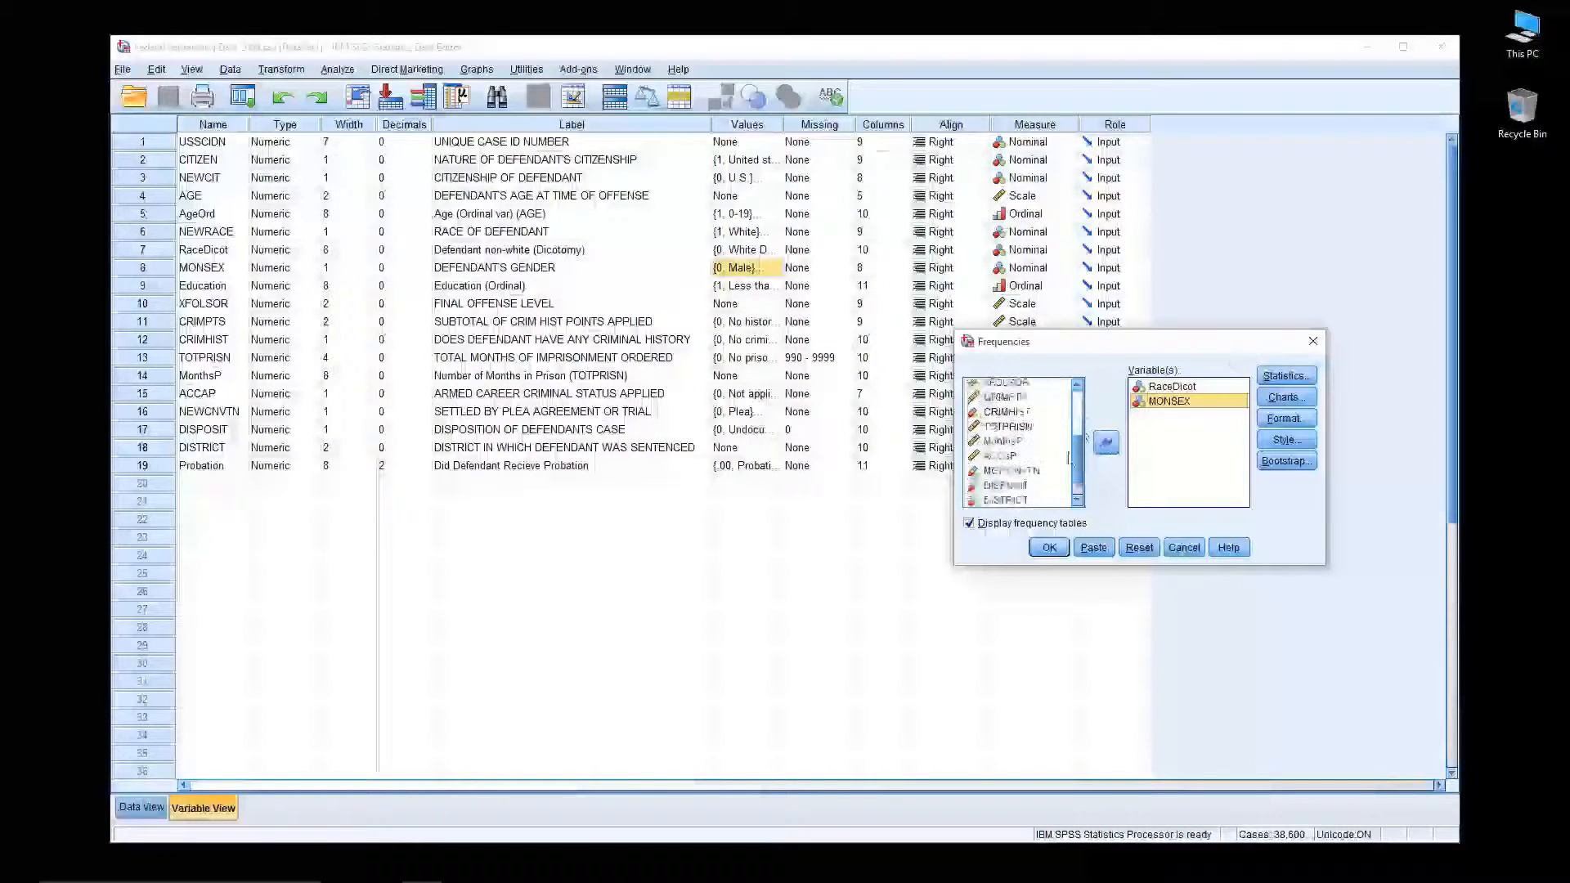
{"action": "left_click", "coordinate": [1030, 441]}
{"action": "left_click", "coordinate": [1106, 442]}
- Turn off the frequency tables, request only the mean as a statistic, and run the Frequencies analysis
{"action": "left_click", "coordinate": [970, 524]}
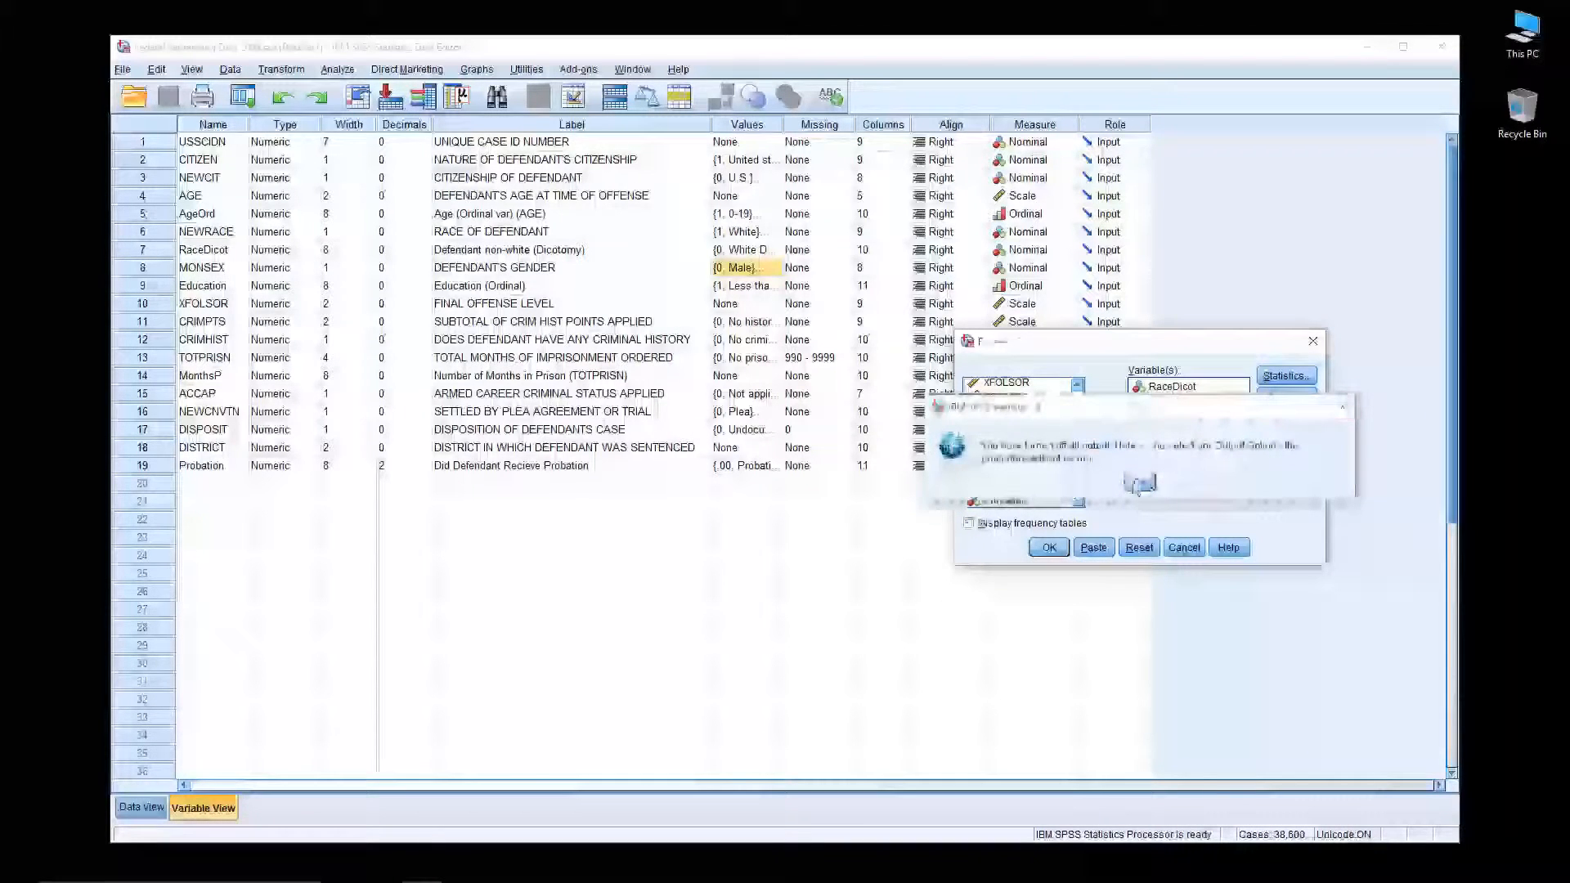
{"action": "left_click", "coordinate": [1137, 484]}
{"action": "left_click", "coordinate": [1282, 378]}
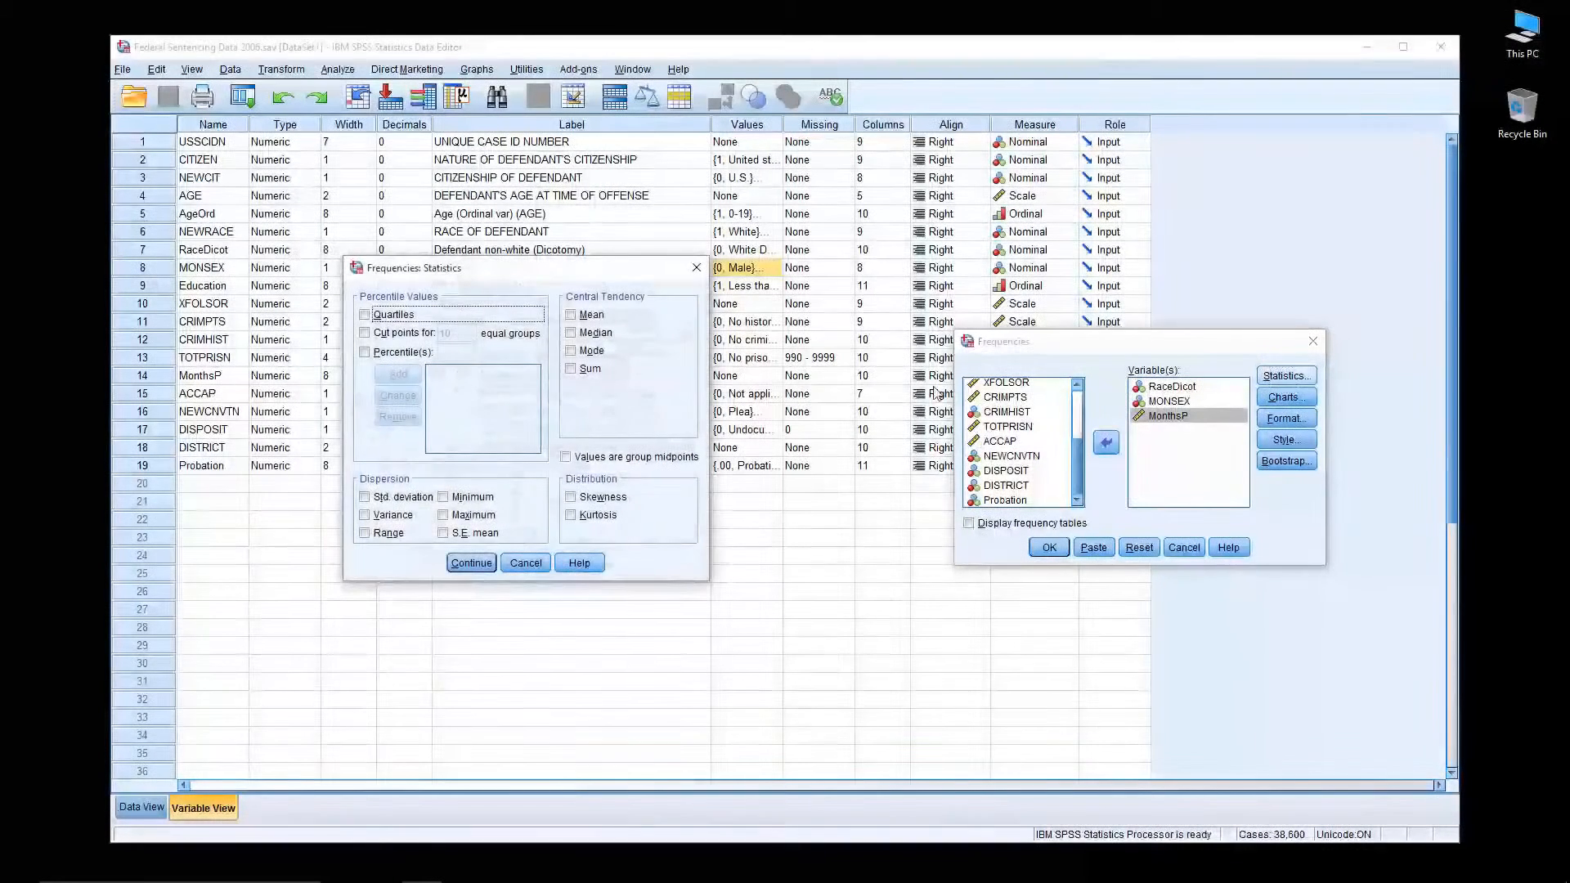
{"action": "left_click", "coordinate": [573, 316]}
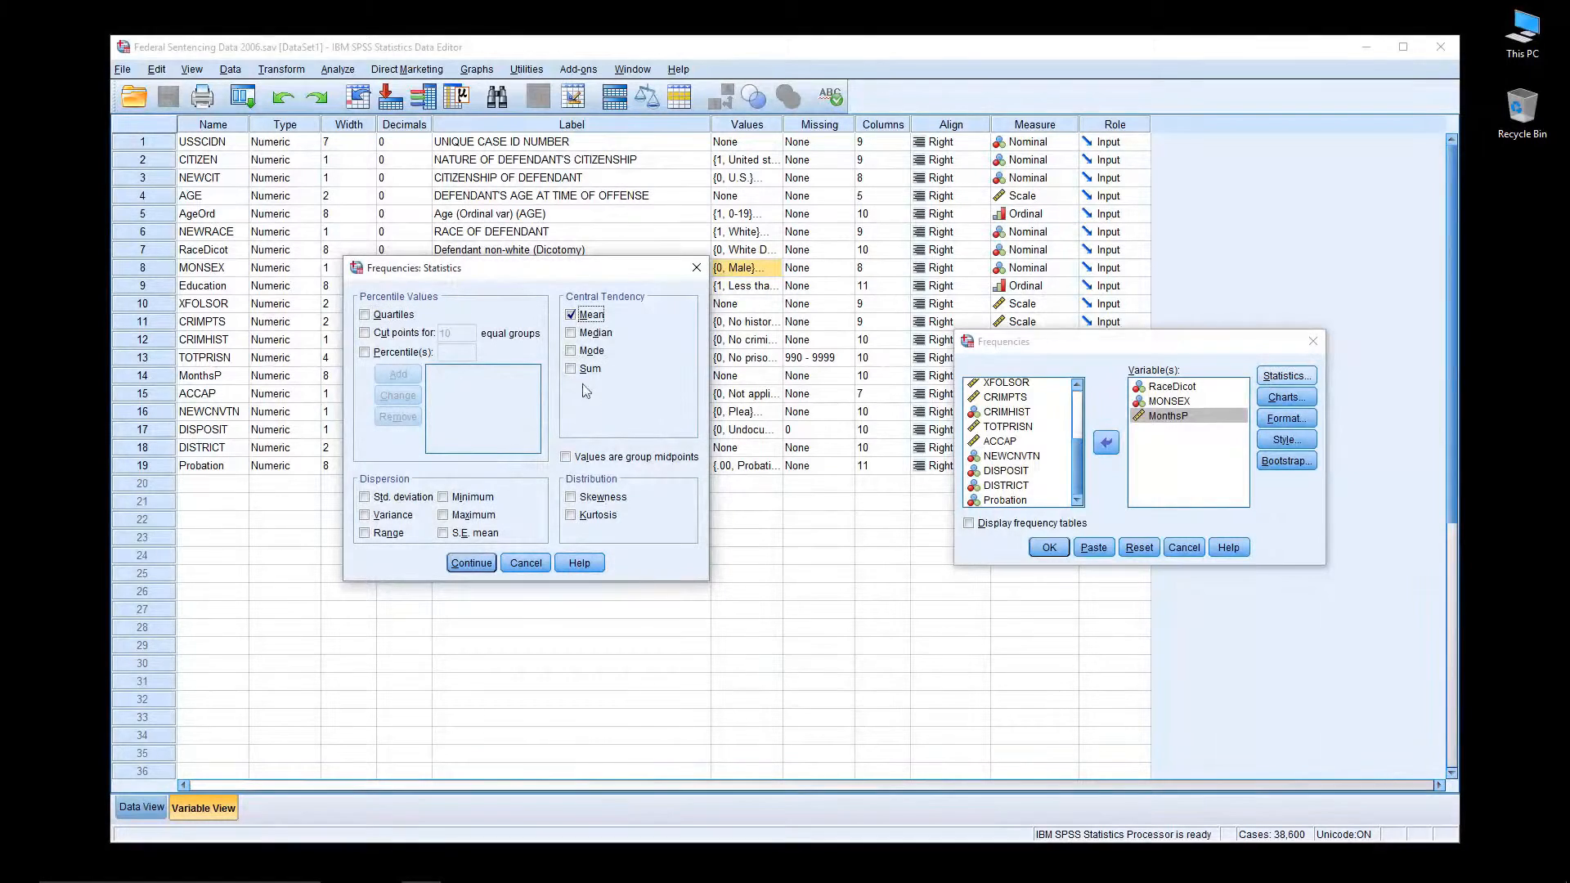
{"action": "left_click", "coordinate": [472, 564]}
{"action": "left_click", "coordinate": [1045, 544]}
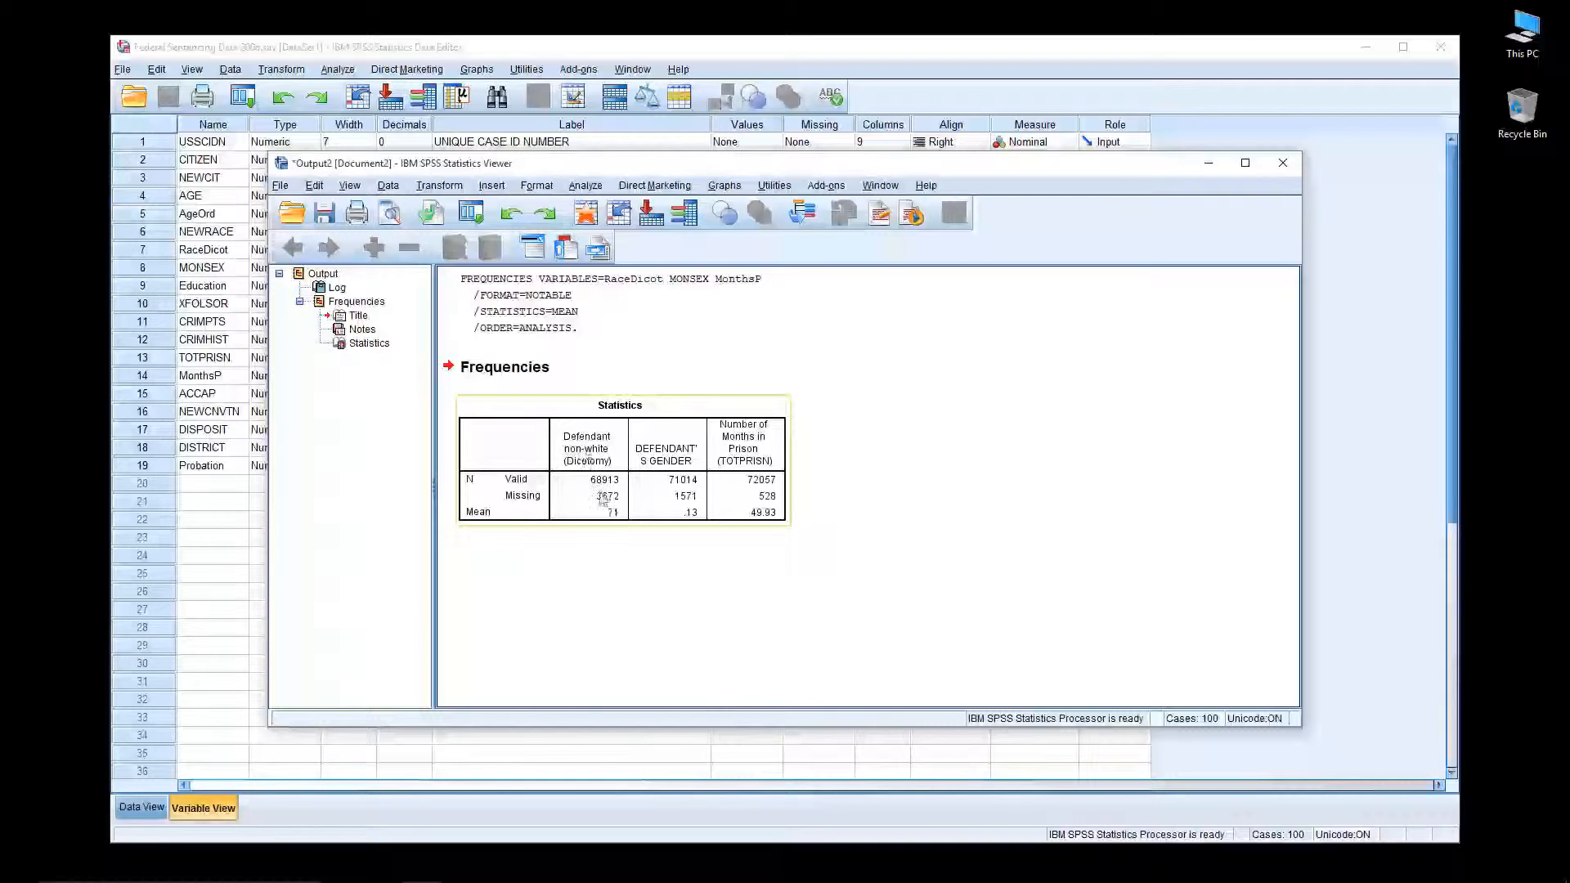
- Move the output window aside and review the value labels of MONSEX and RaceDicot in the Data Editor
{"action": "left_click_drag", "start_coordinate": [916, 173], "coordinate": [1096, 370]}
{"action": "left_click", "coordinate": [994, 86]}
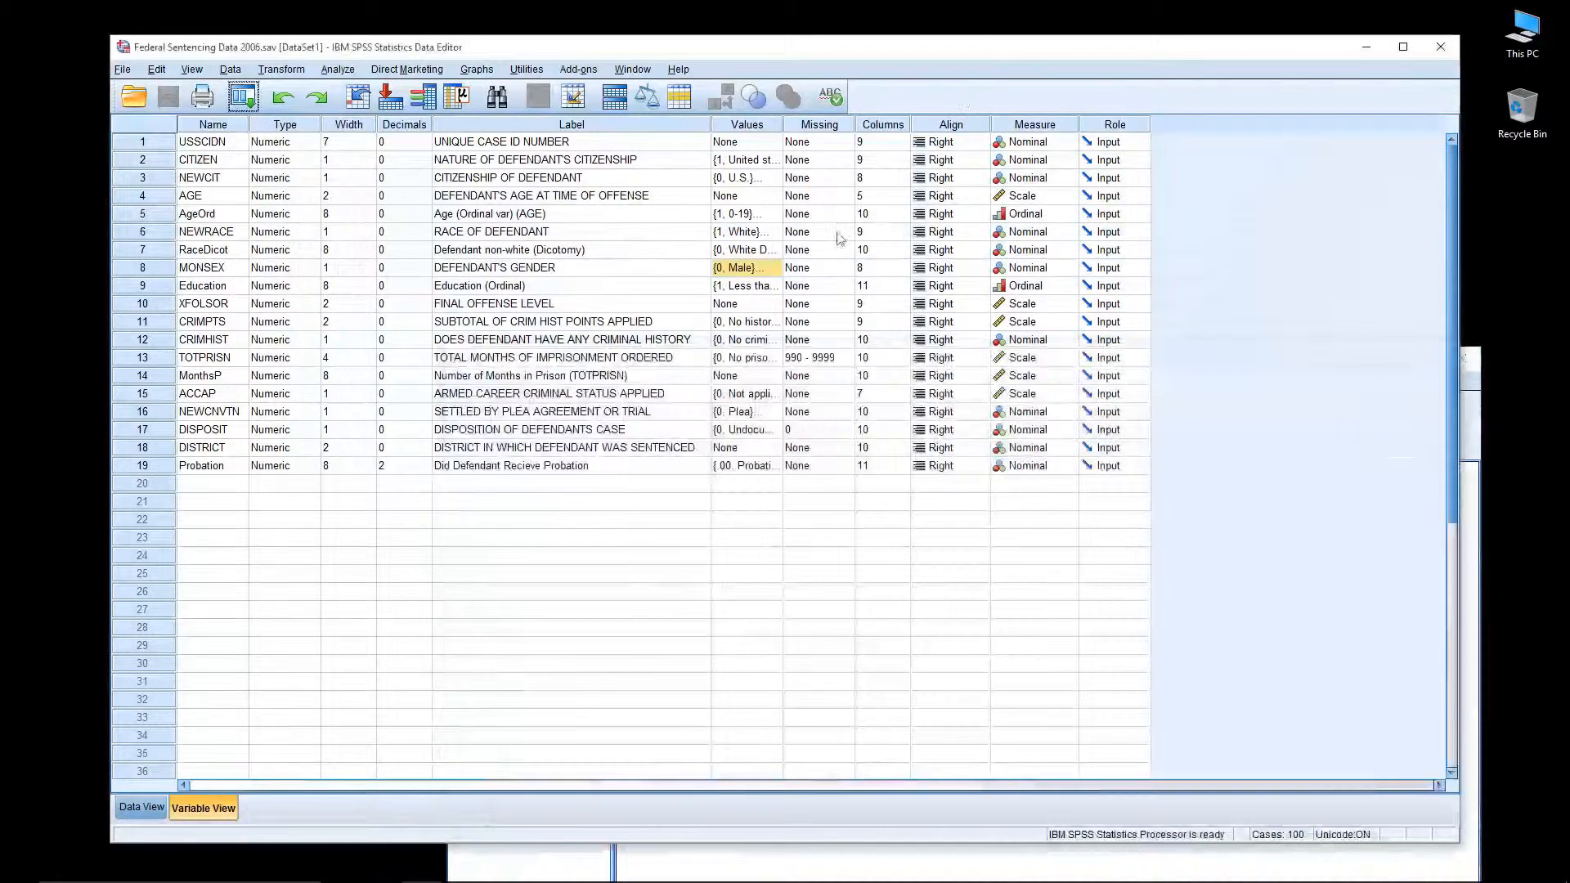
{"action": "left_click", "coordinate": [773, 268]}
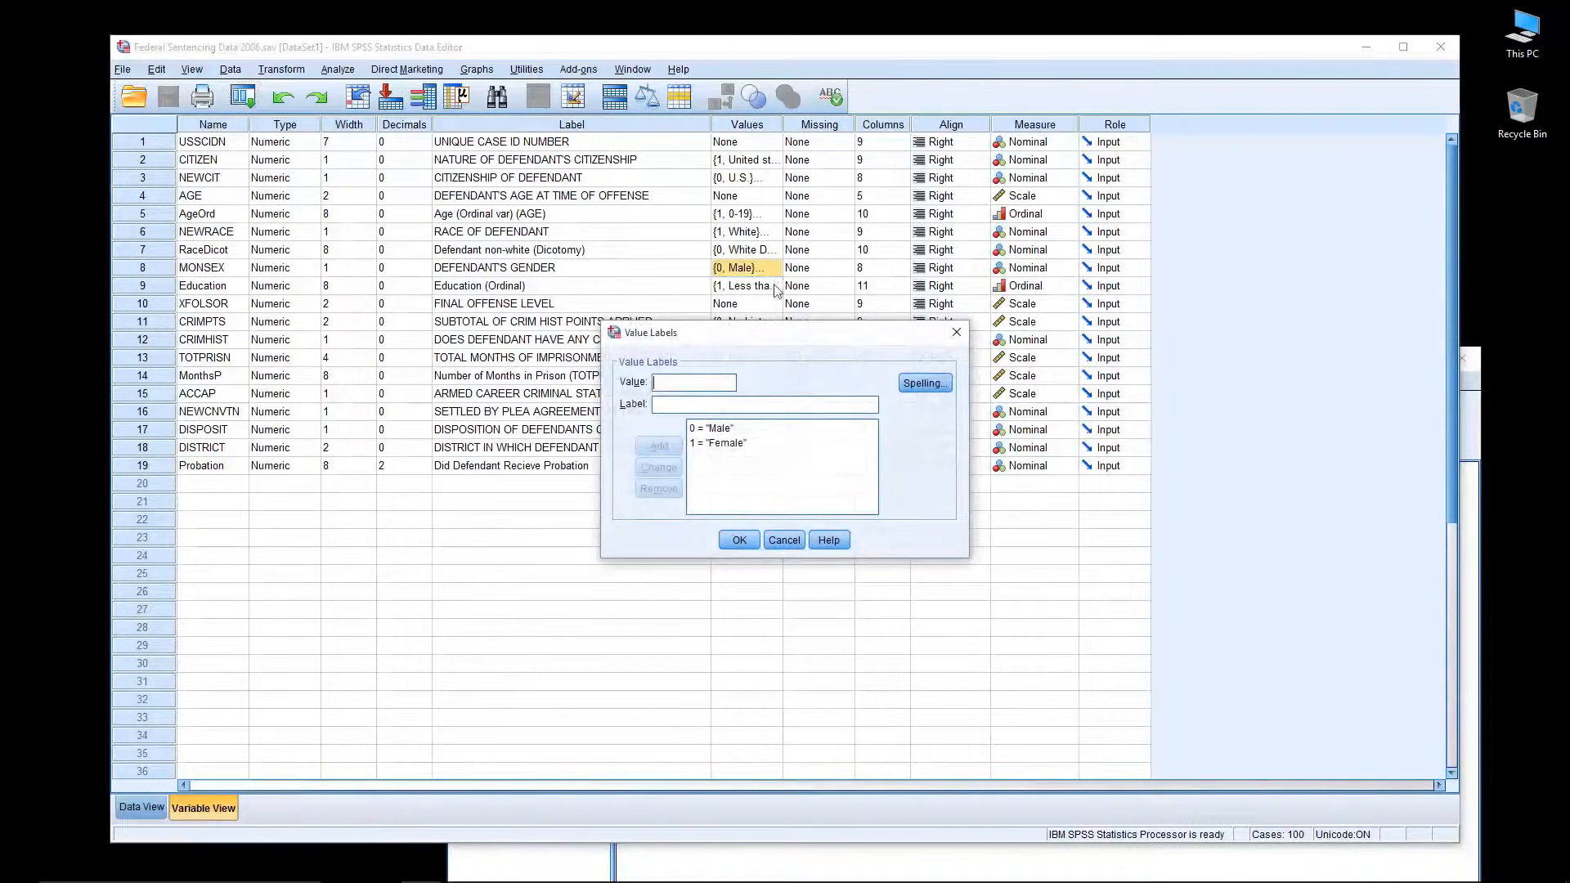
{"action": "left_click", "coordinate": [956, 332]}
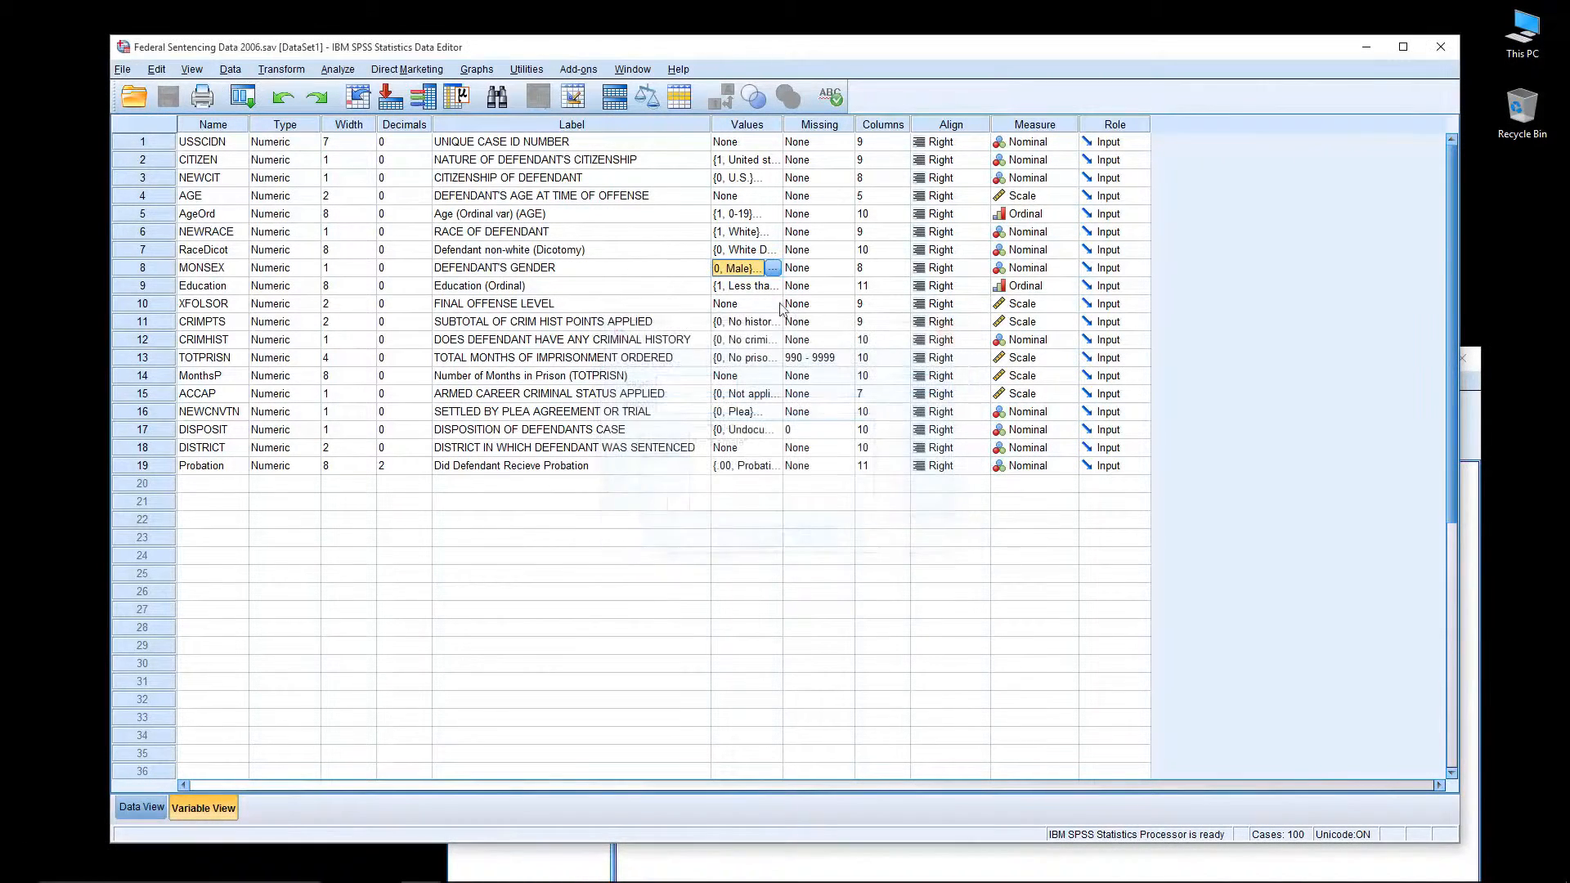
{"action": "left_click", "coordinate": [773, 250]}
{"action": "left_click", "coordinate": [773, 250]}
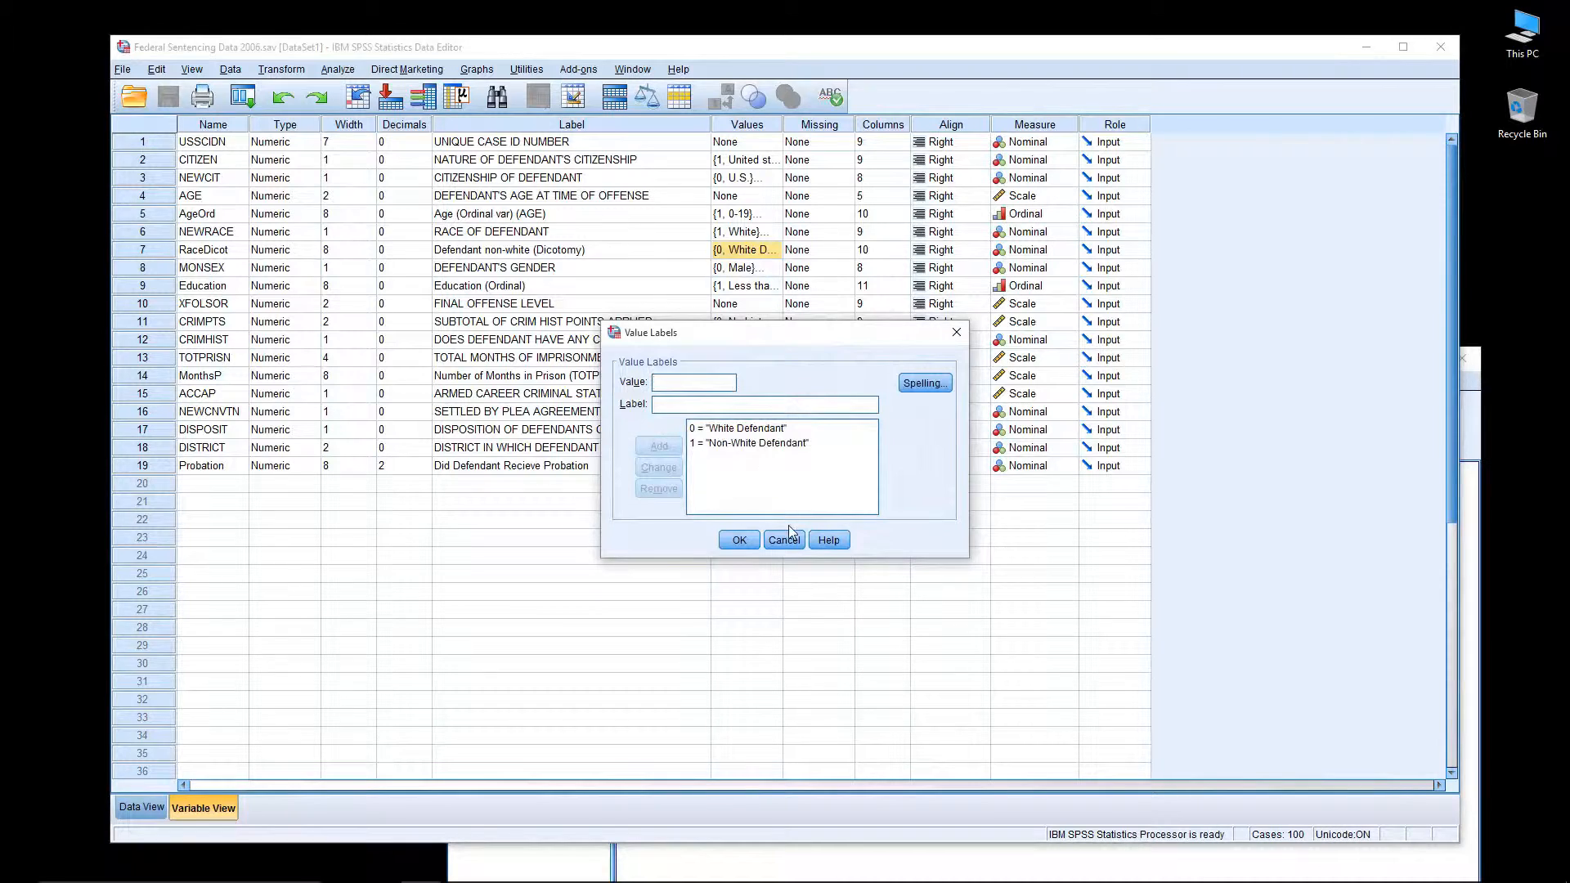
{"action": "left_click", "coordinate": [783, 539]}
- Compare the means in the Statistics table with MONSEX's value labels and close the output window
{"action": "left_click", "coordinate": [1474, 511]}
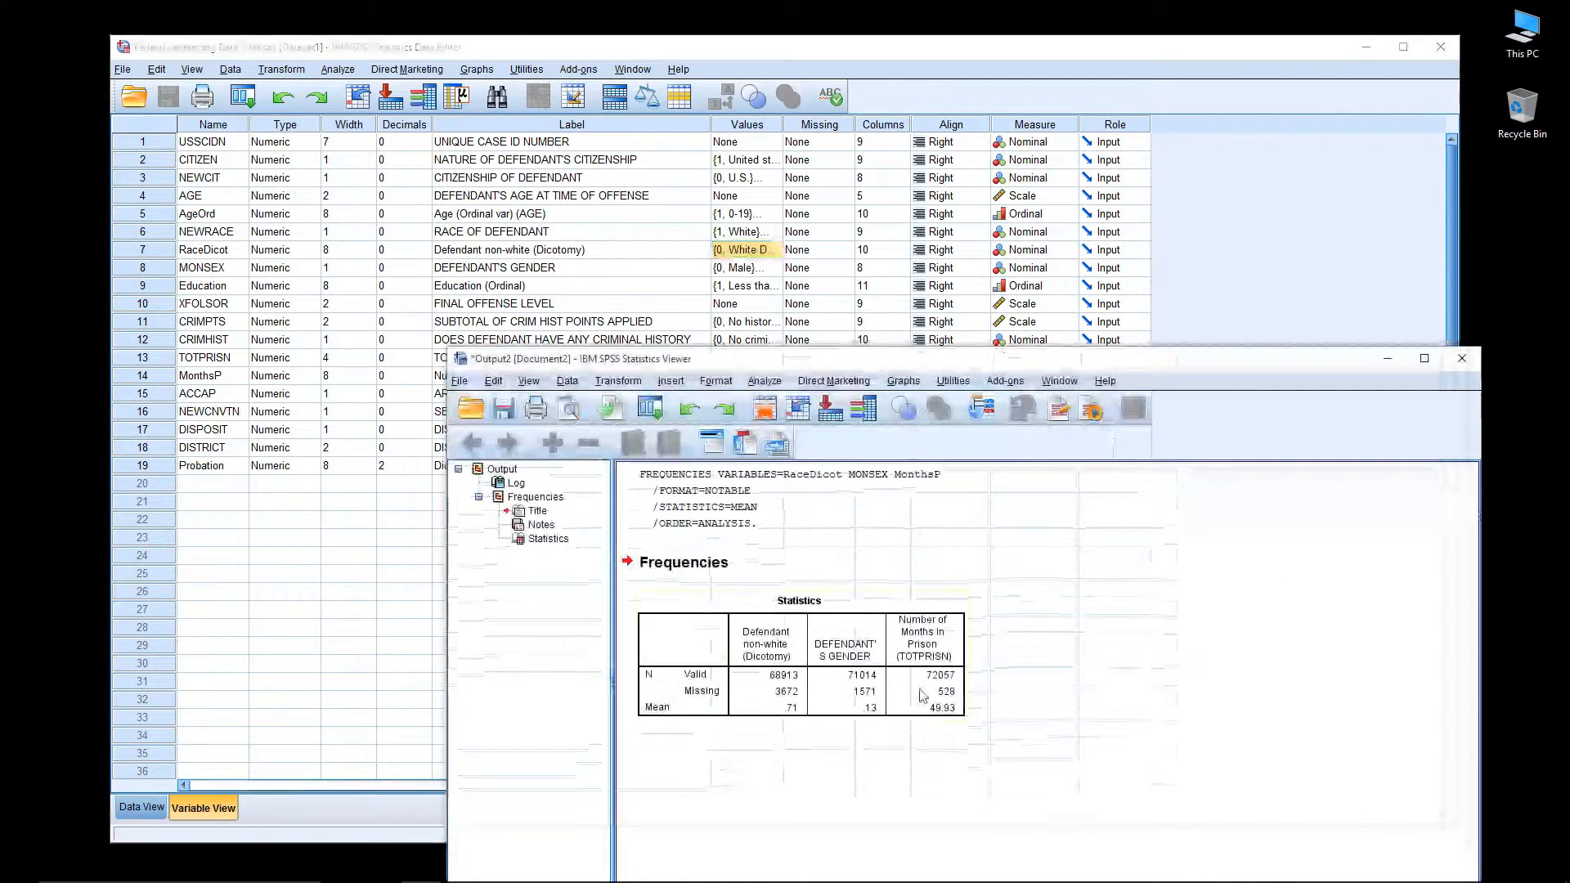
{"action": "left_click", "coordinate": [790, 717]}
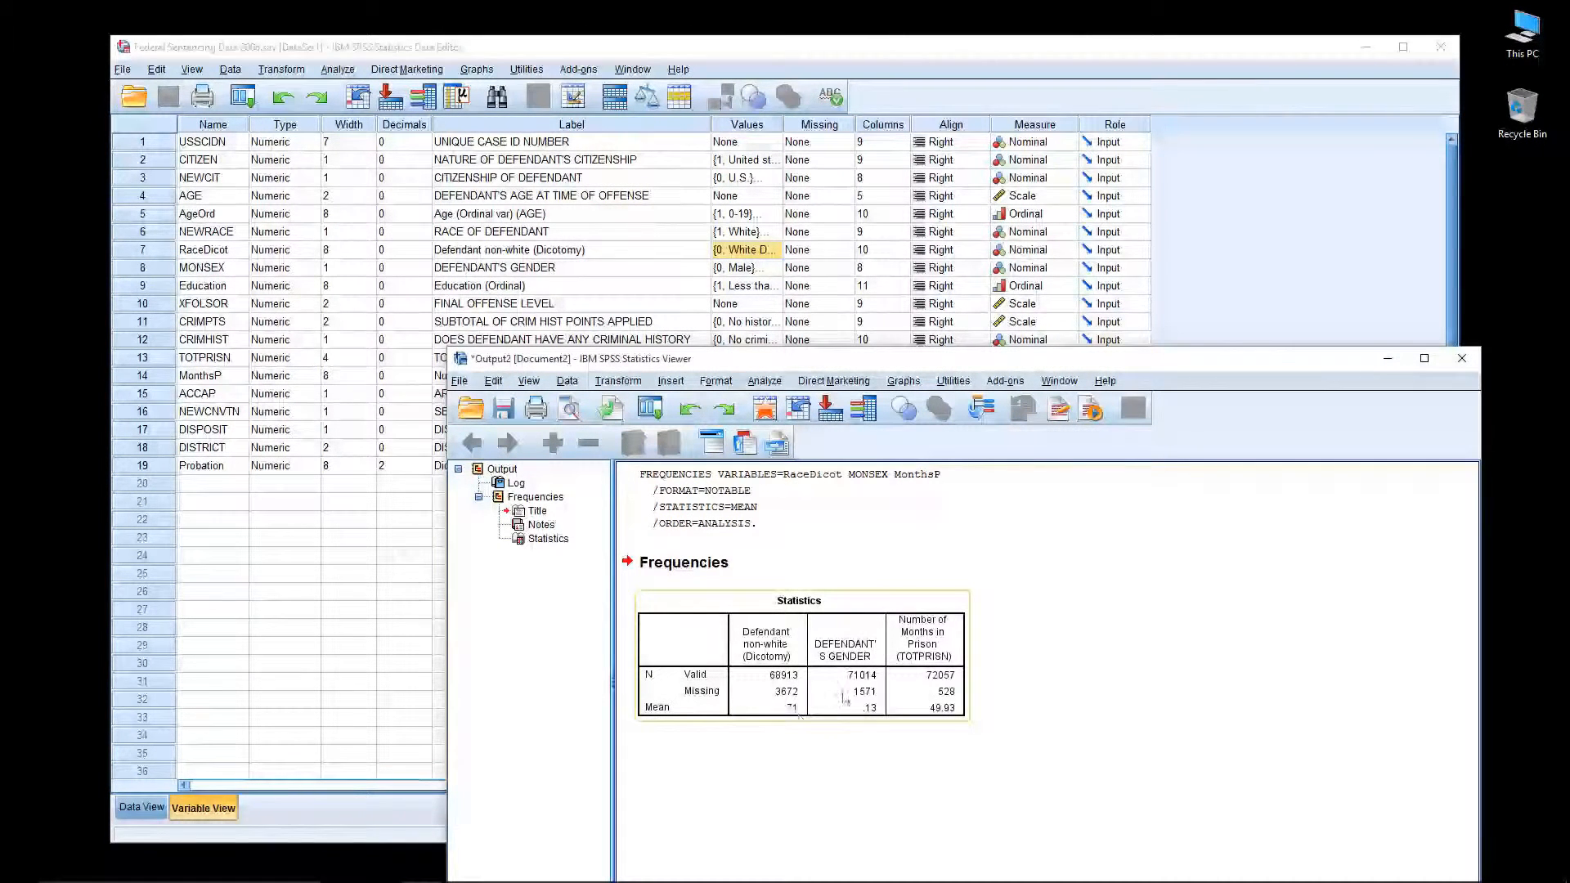
{"action": "left_click", "coordinate": [771, 268]}
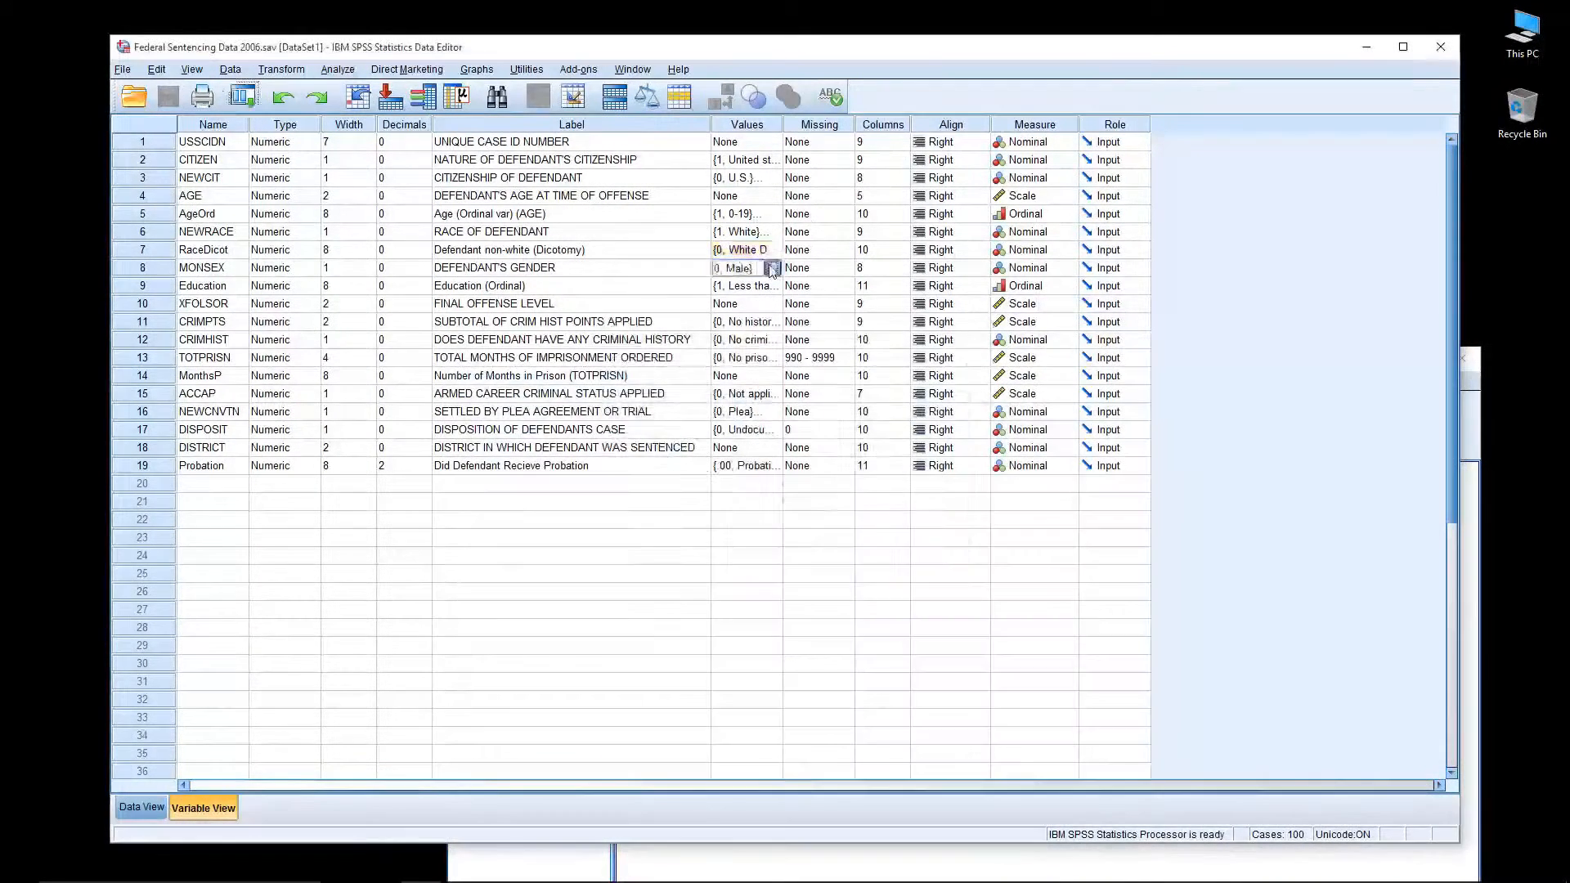
{"action": "left_click", "coordinate": [771, 269]}
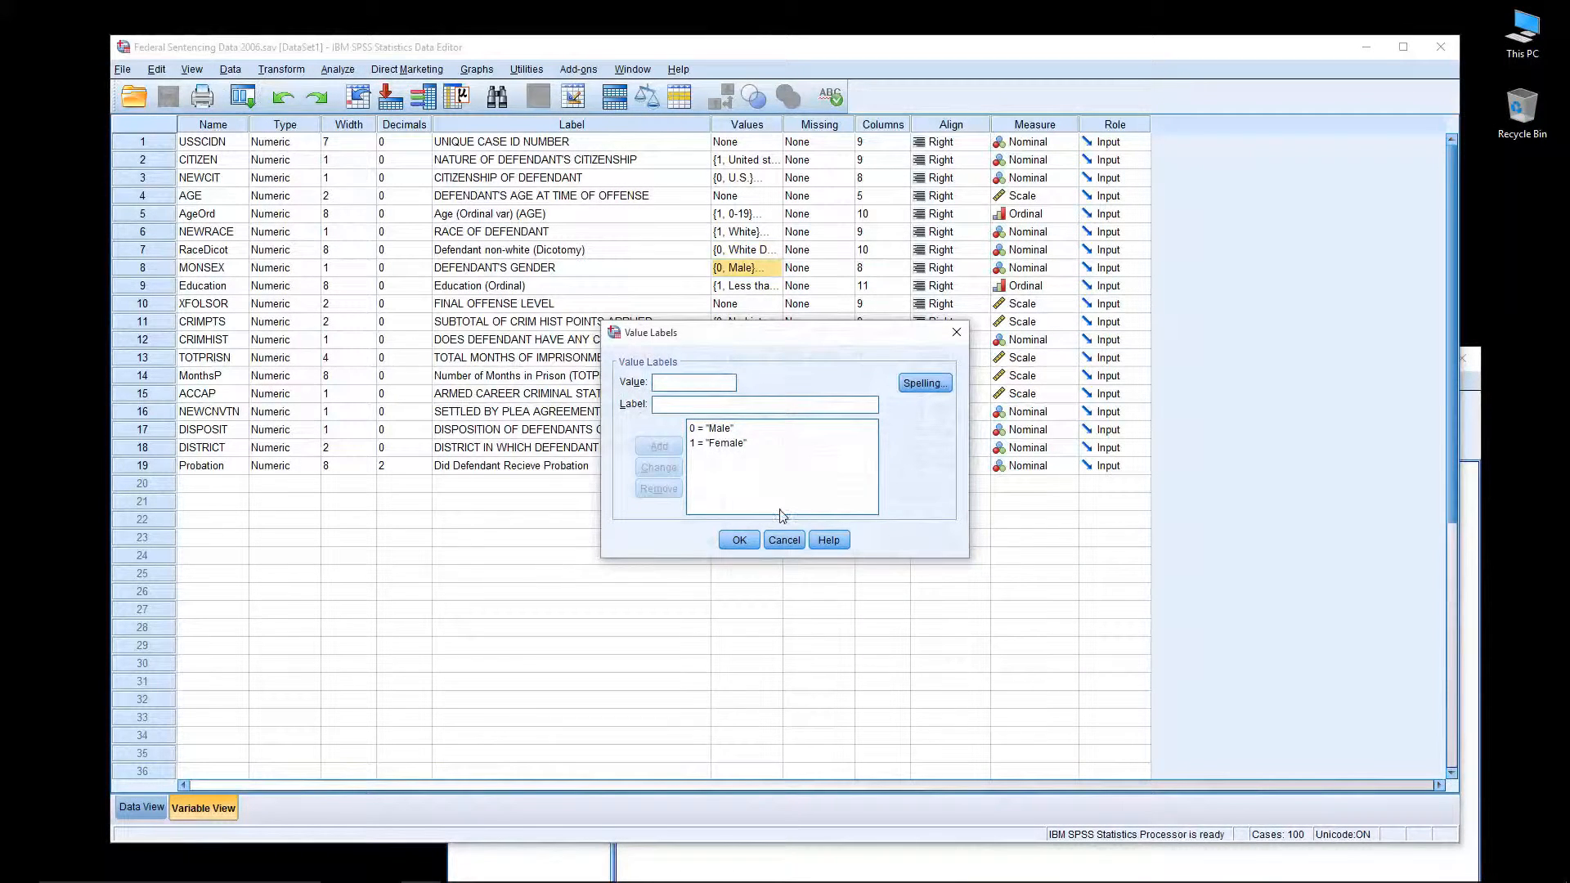
{"action": "left_click", "coordinate": [784, 540]}
{"action": "left_click", "coordinate": [1469, 422]}
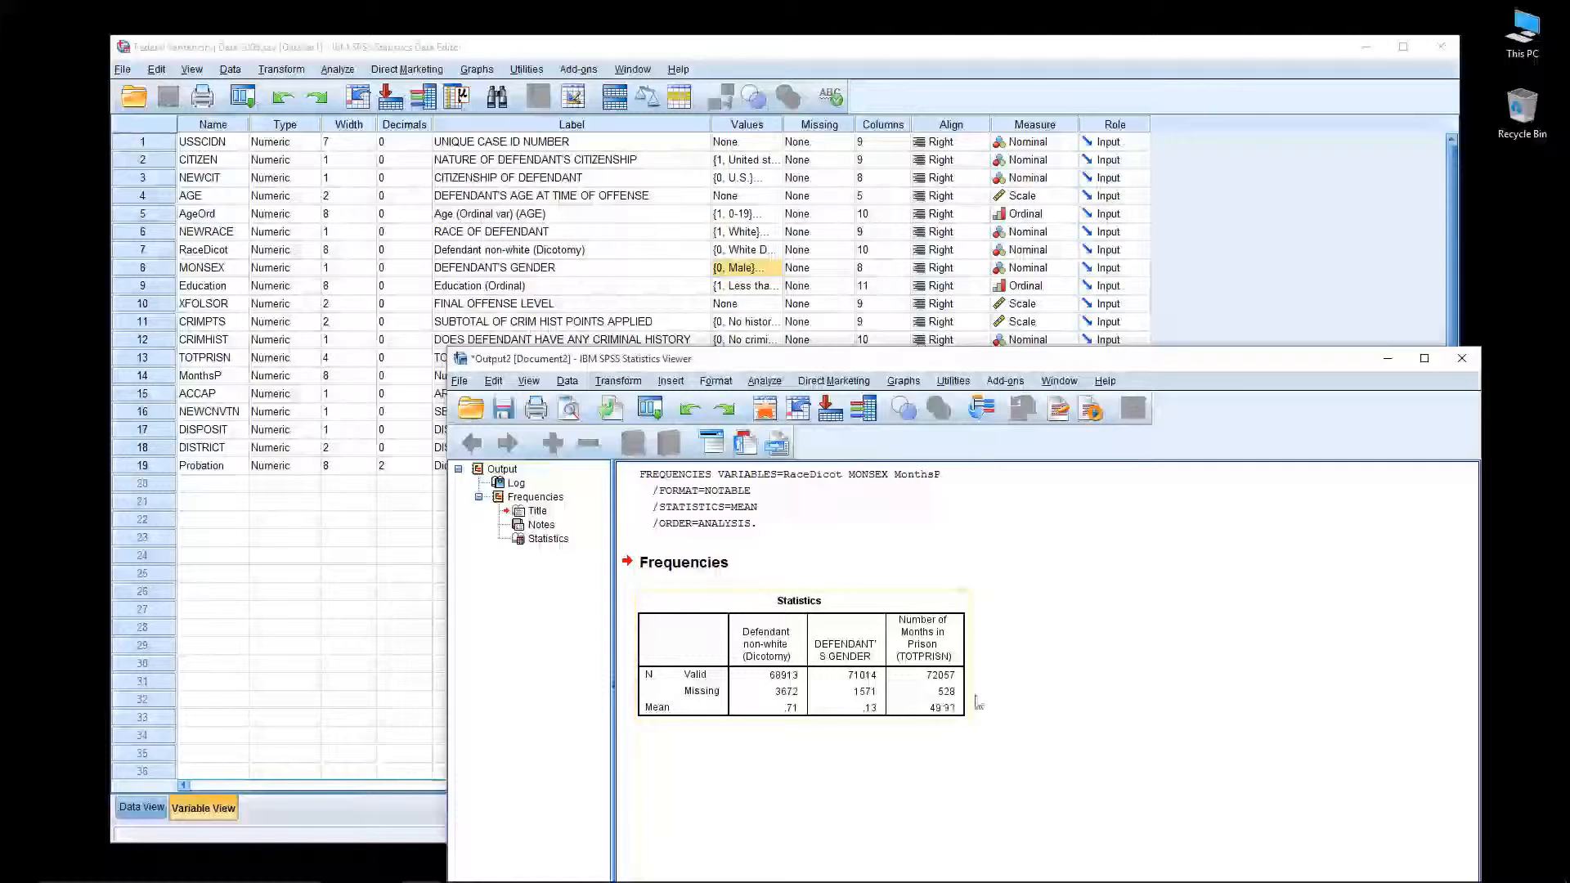
{"action": "left_click", "coordinate": [1462, 358]}
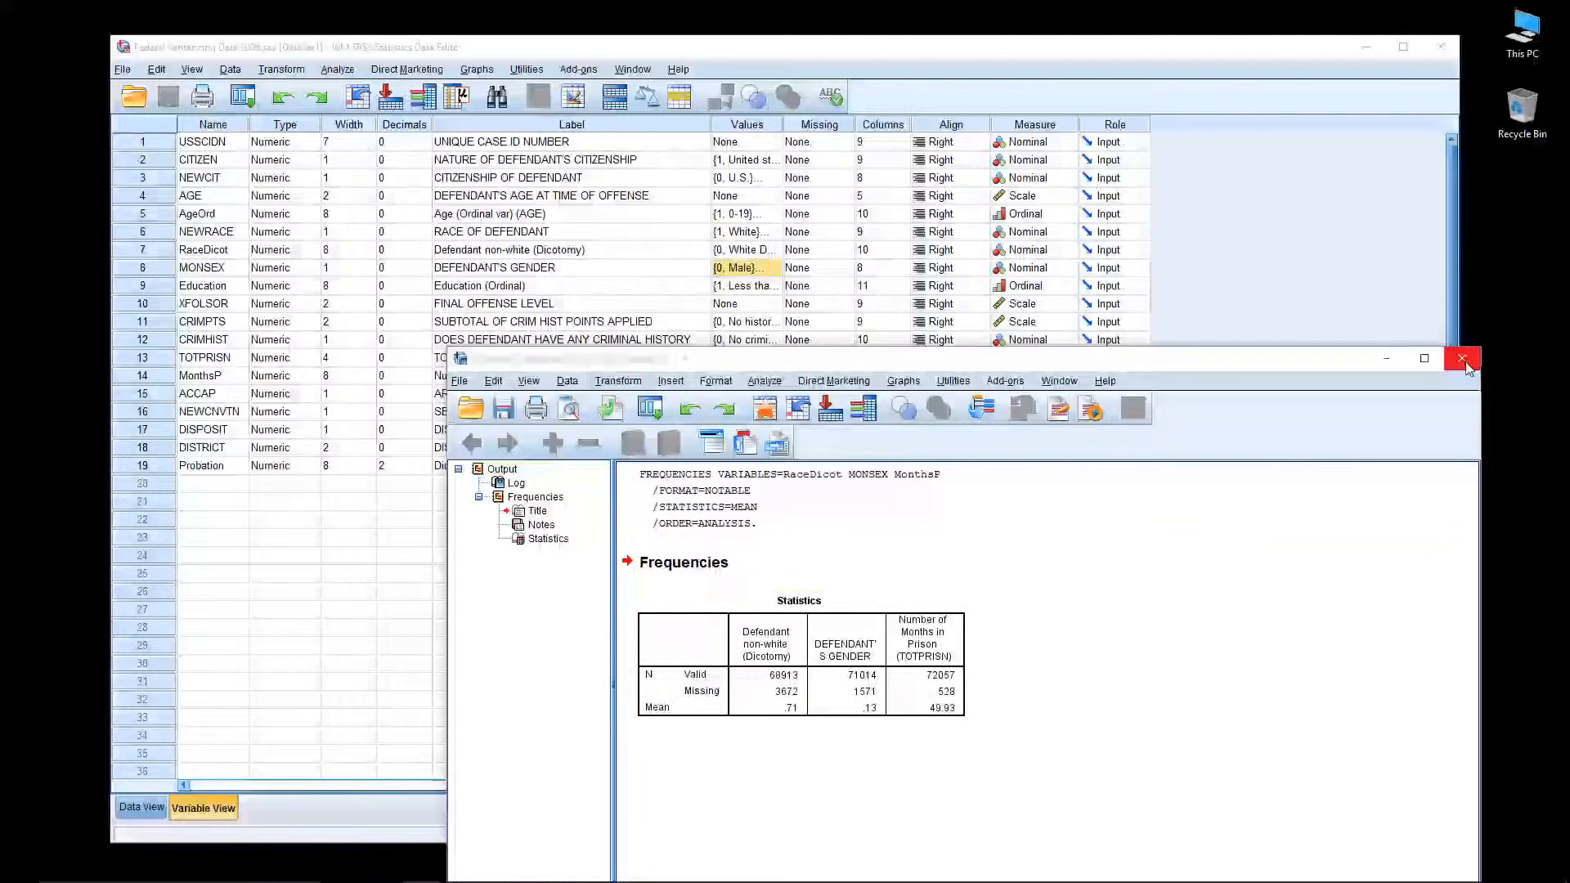
{"action": "left_click", "coordinate": [963, 666]}
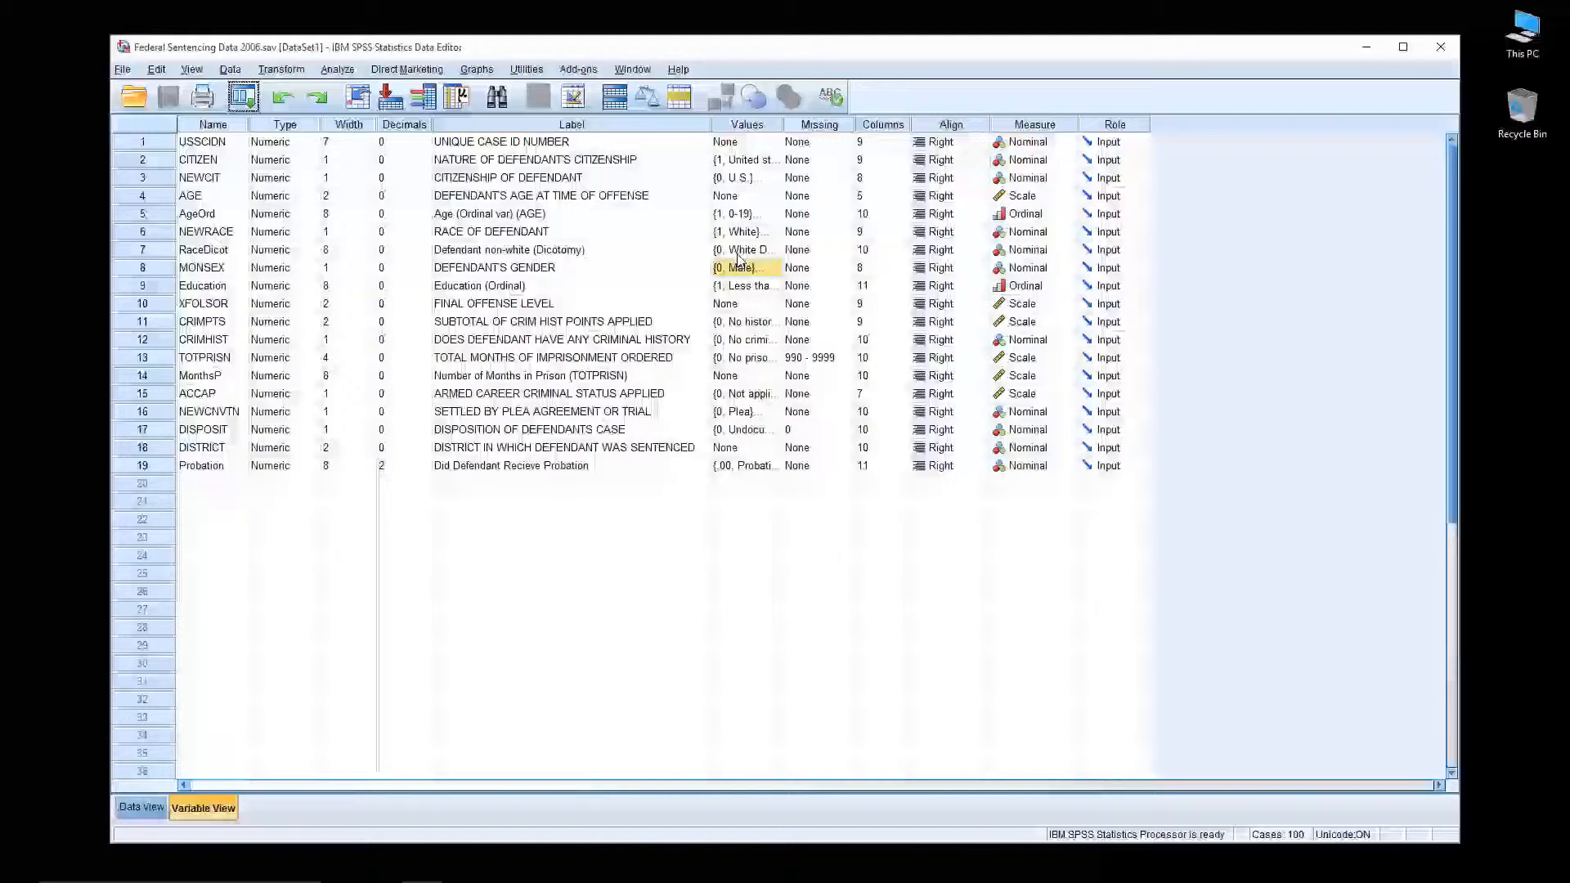
- Set up an Independent-Samples T Test with MonthsP as the test variable
{"action": "left_click", "coordinate": [326, 72]}
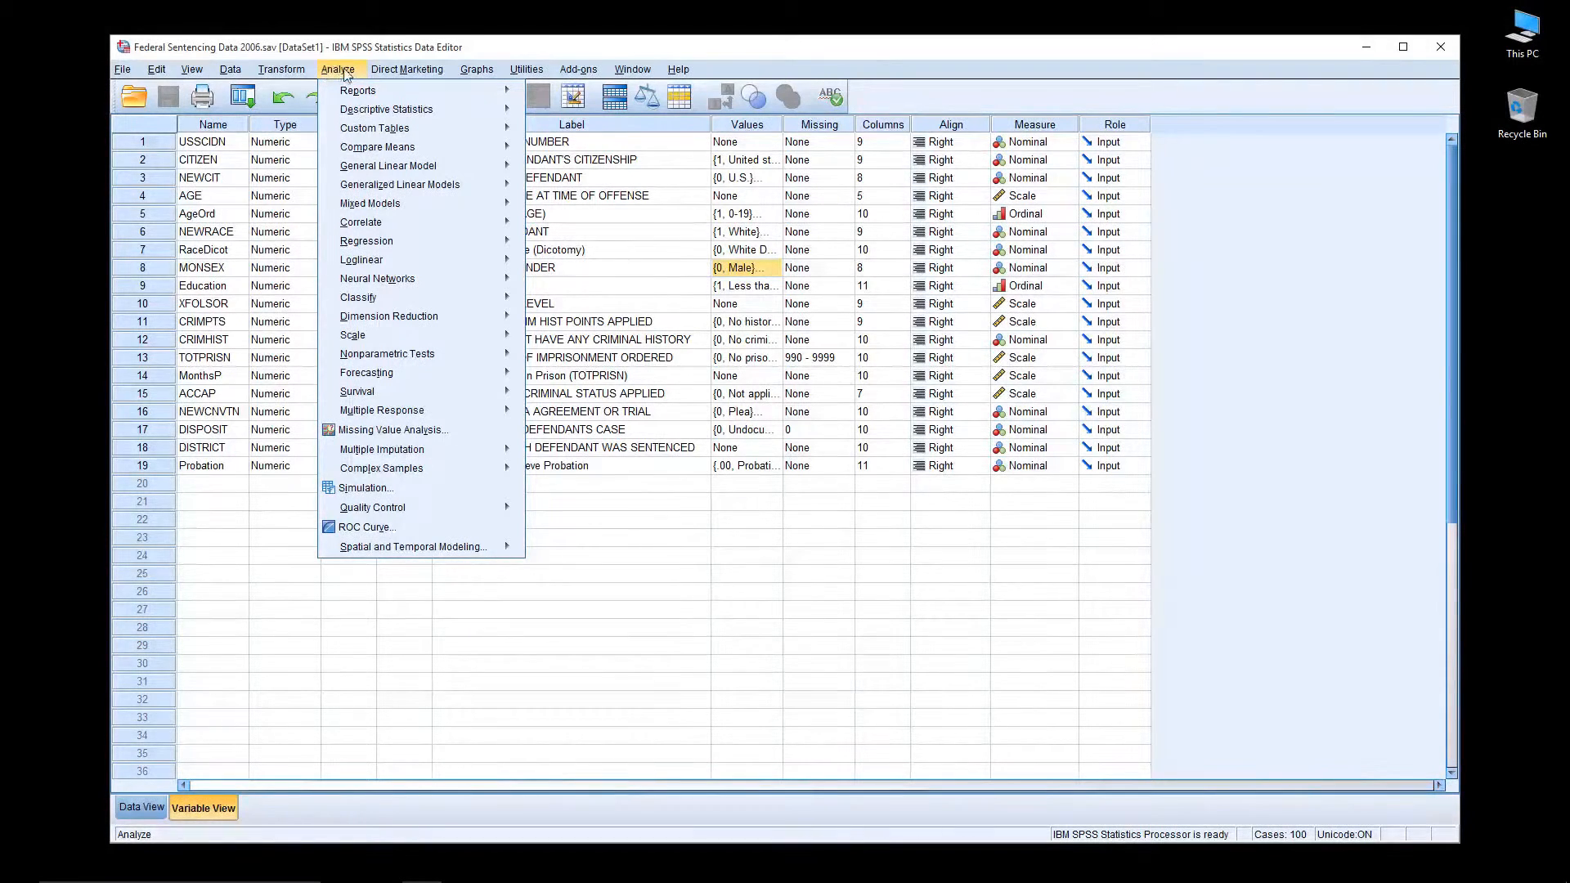
{"action": "mouse_move", "coordinate": [373, 152]}
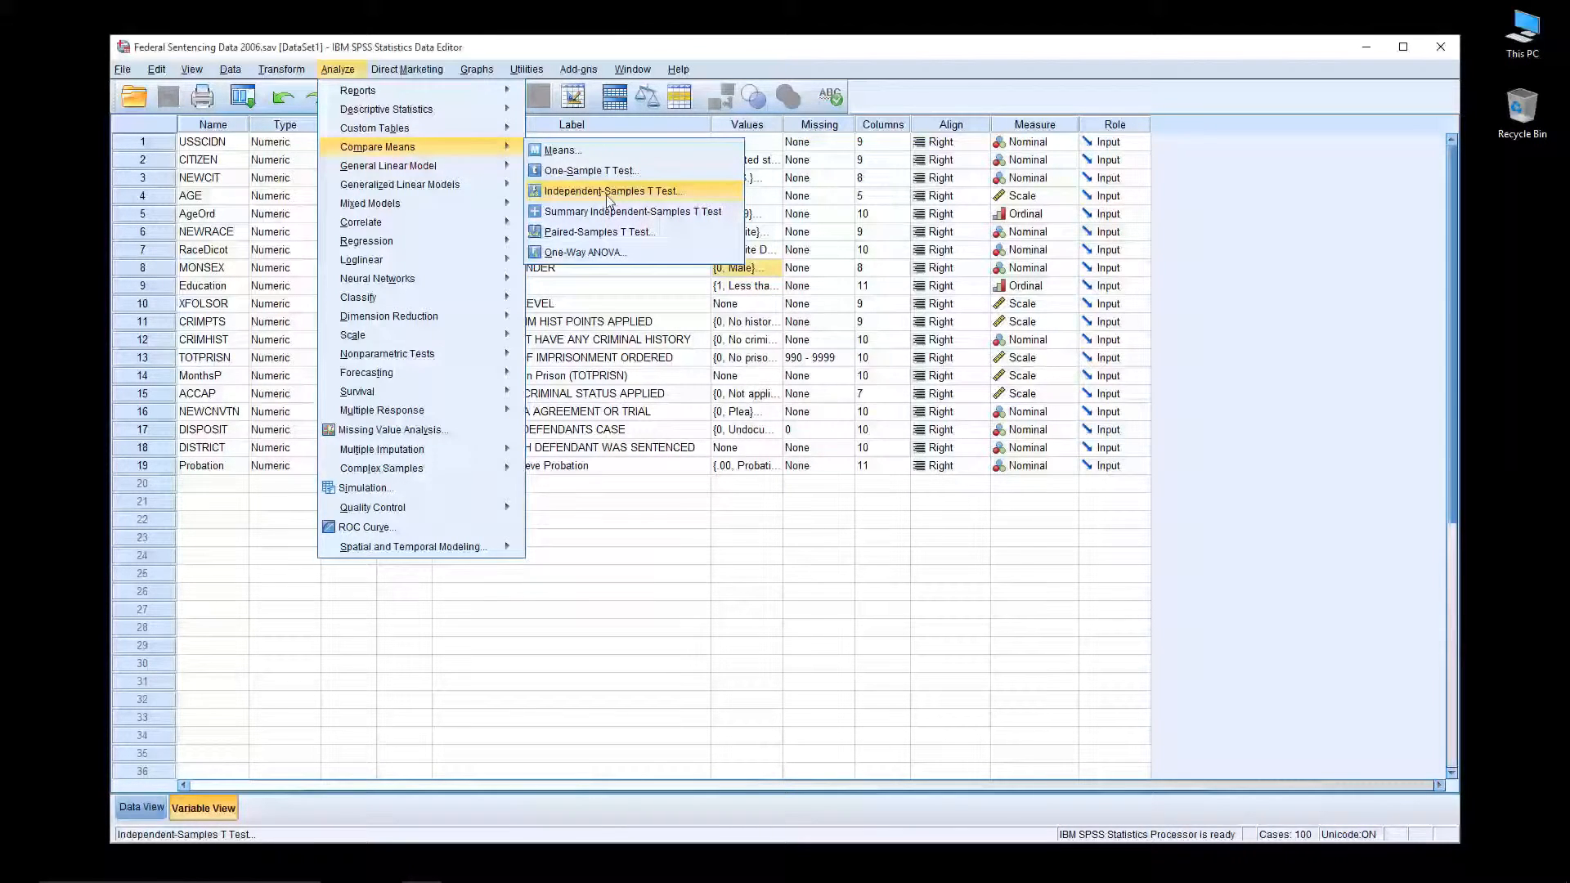
{"action": "left_click", "coordinate": [610, 193]}
{"action": "left_click", "coordinate": [798, 543]}
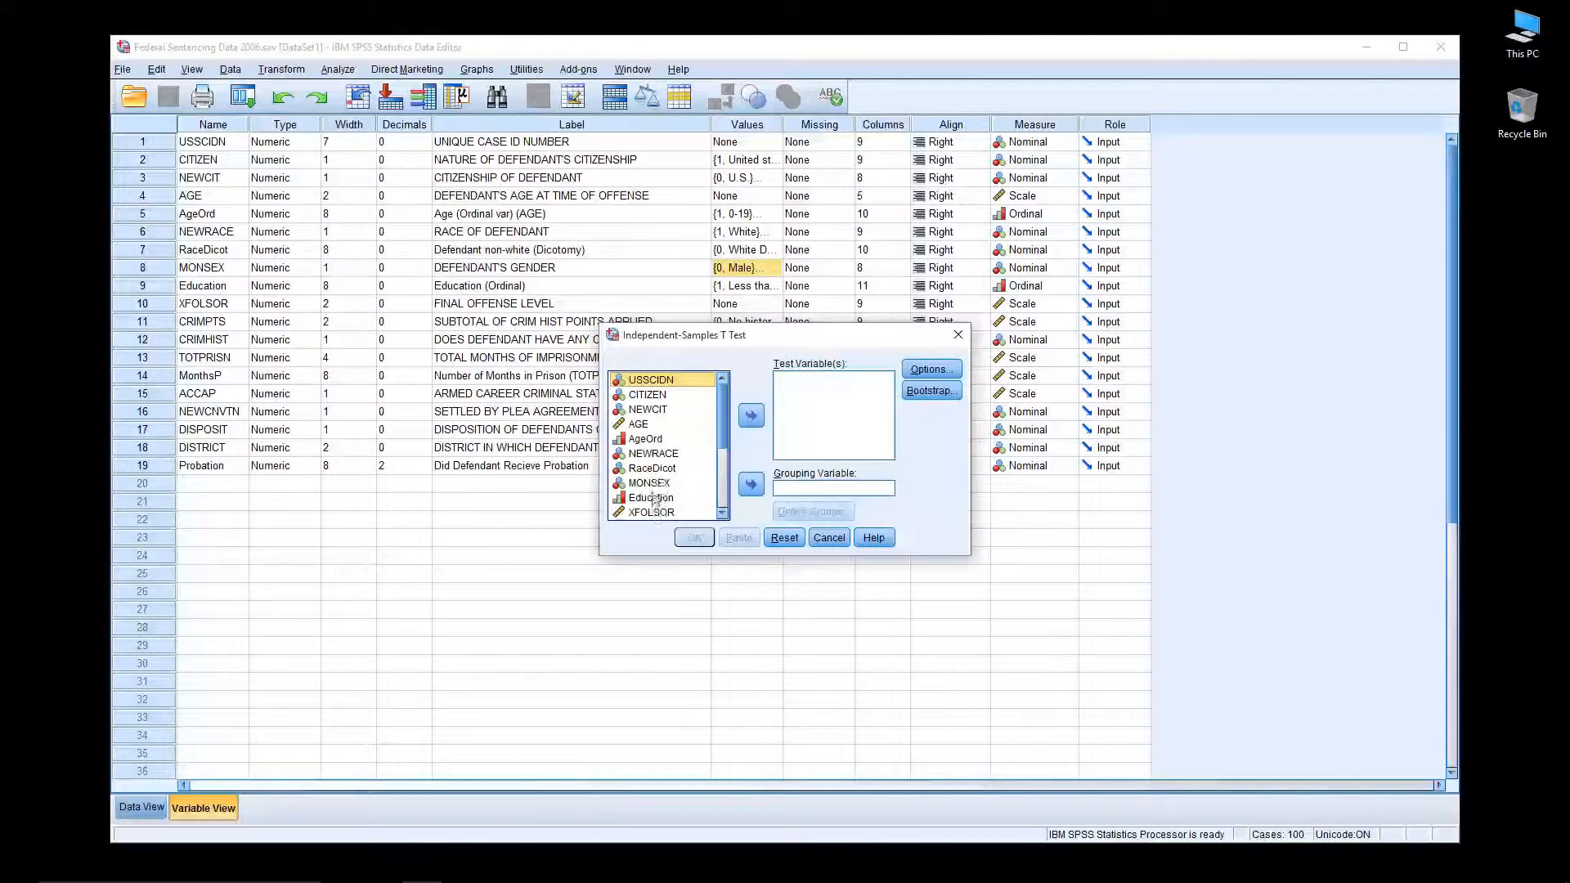
{"action": "scroll", "coordinate": [659, 452], "scroll_direction": "down", "scroll_amount": 3}
{"action": "left_click", "coordinate": [650, 439]}
{"action": "left_click", "coordinate": [750, 417]}
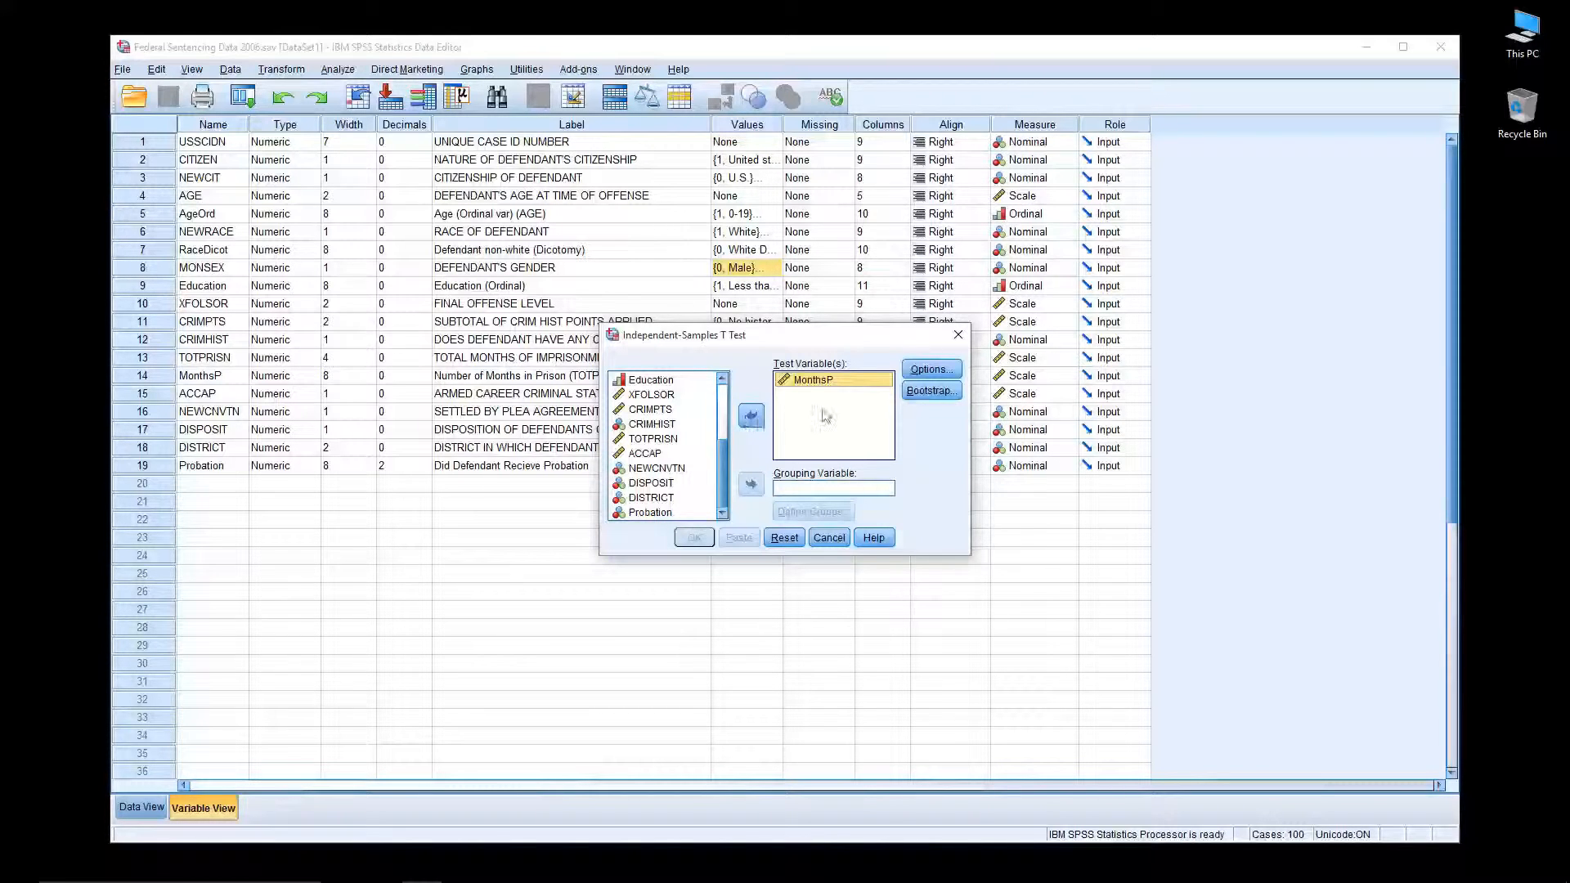
- Assign MONSEX as the grouping variable of the T Test
{"action": "scroll", "coordinate": [667, 466], "scroll_direction": "up", "scroll_amount": 3}
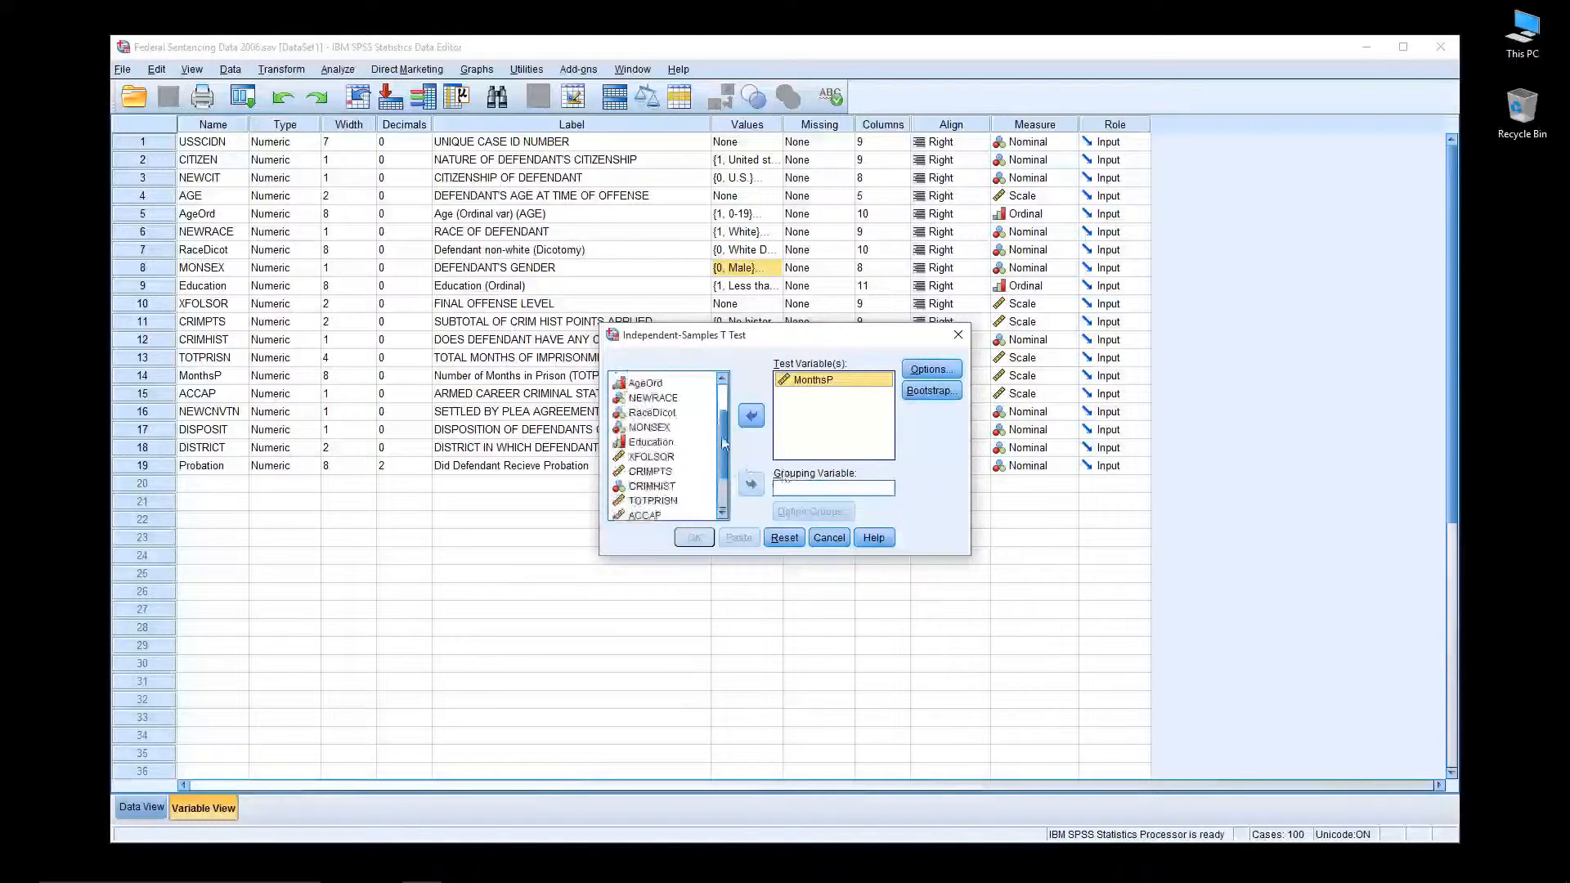
{"action": "left_click", "coordinate": [666, 466]}
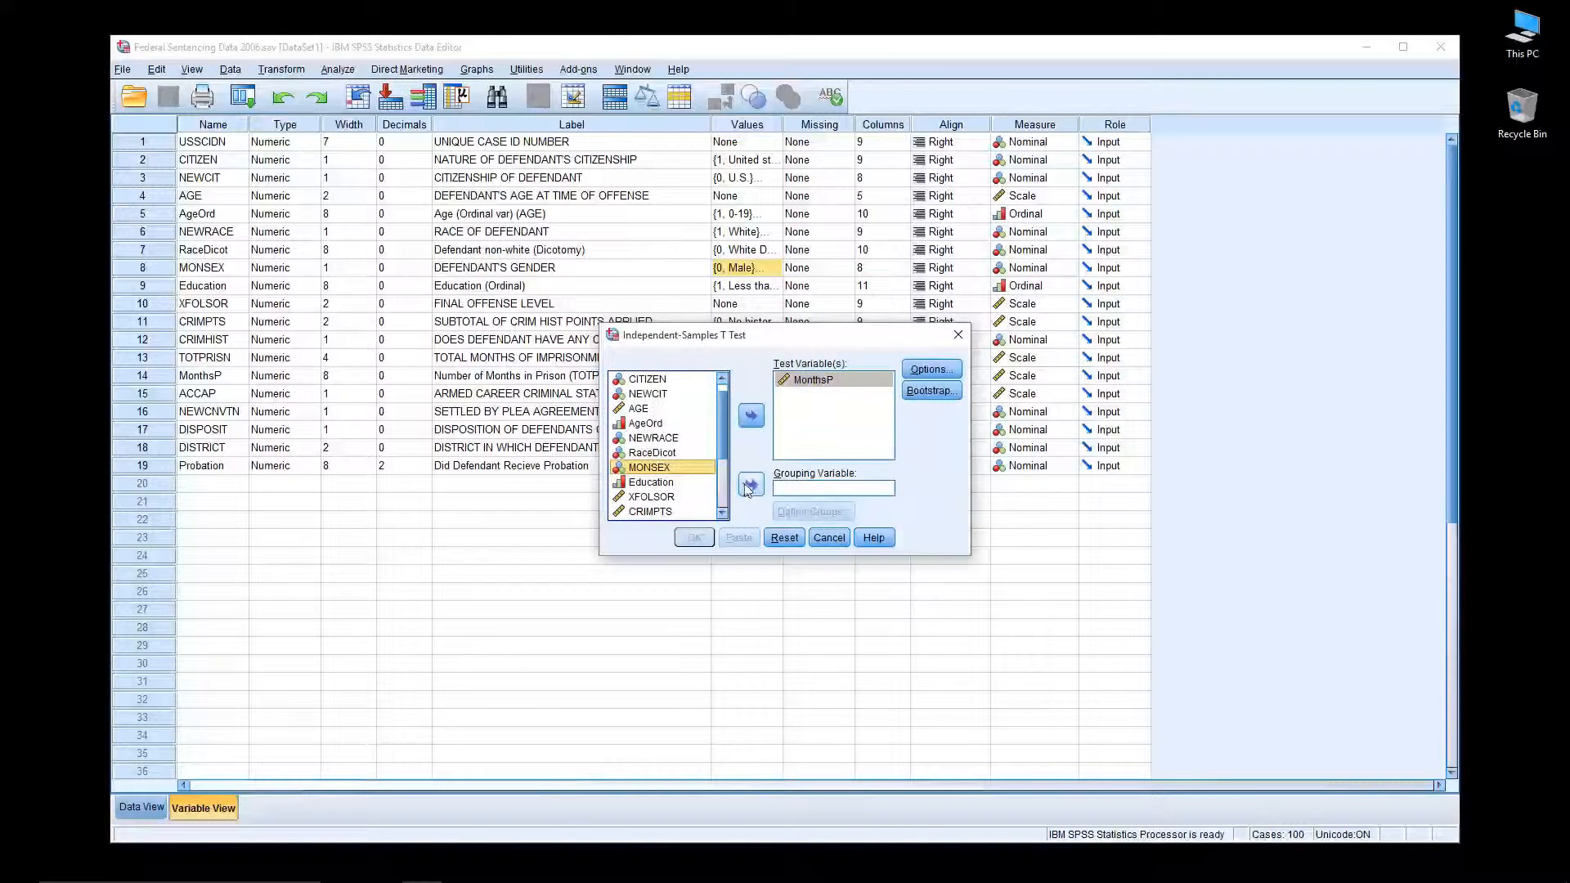
{"action": "left_click", "coordinate": [747, 488]}
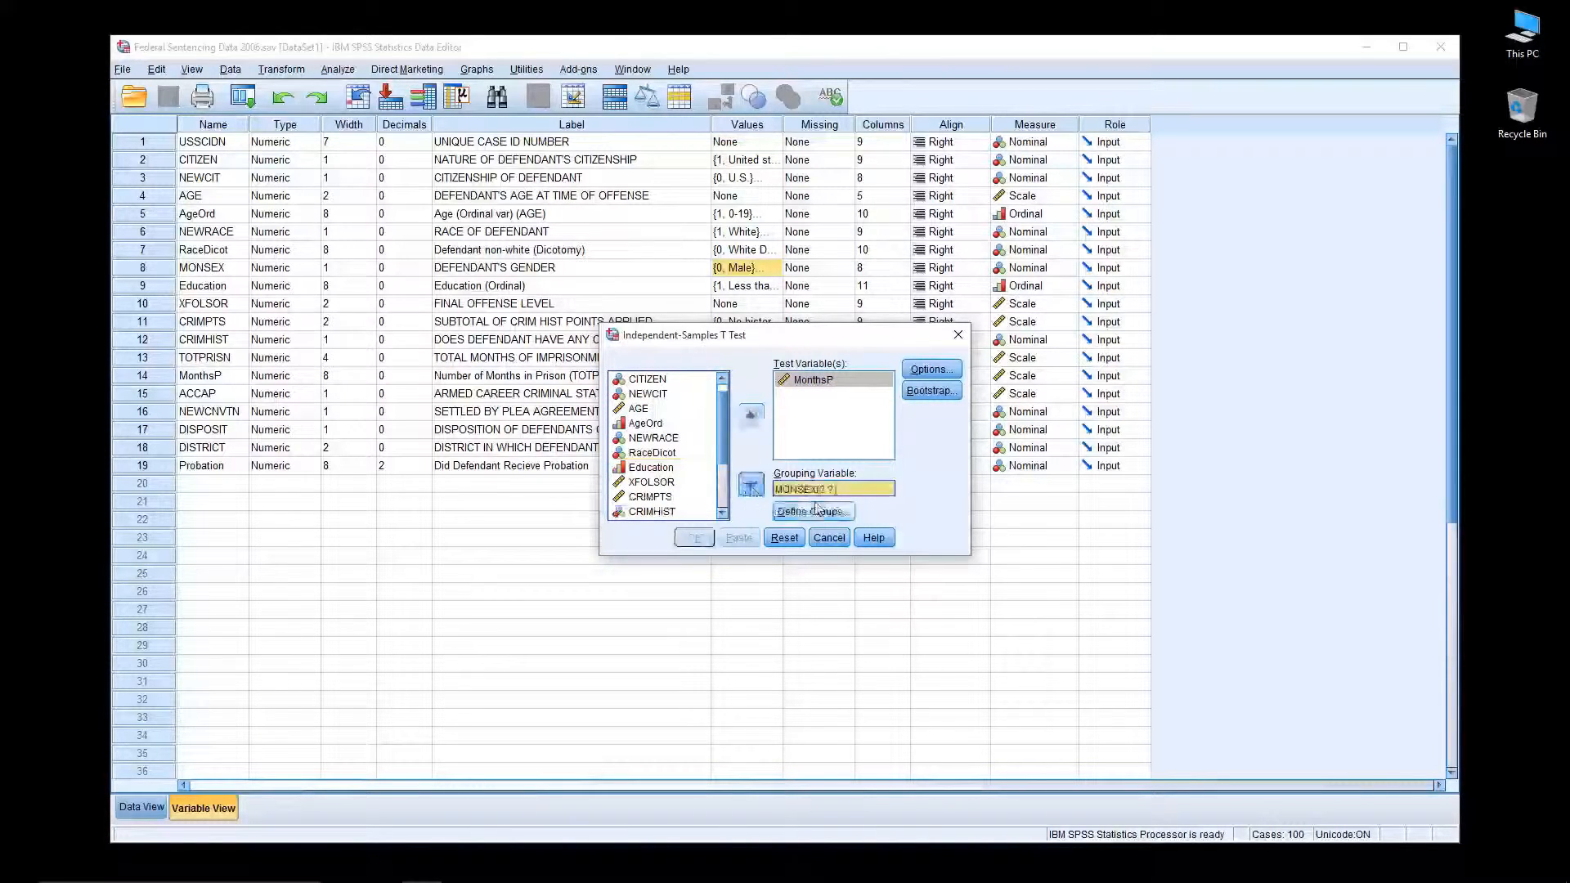
{"action": "left_click", "coordinate": [806, 490]}
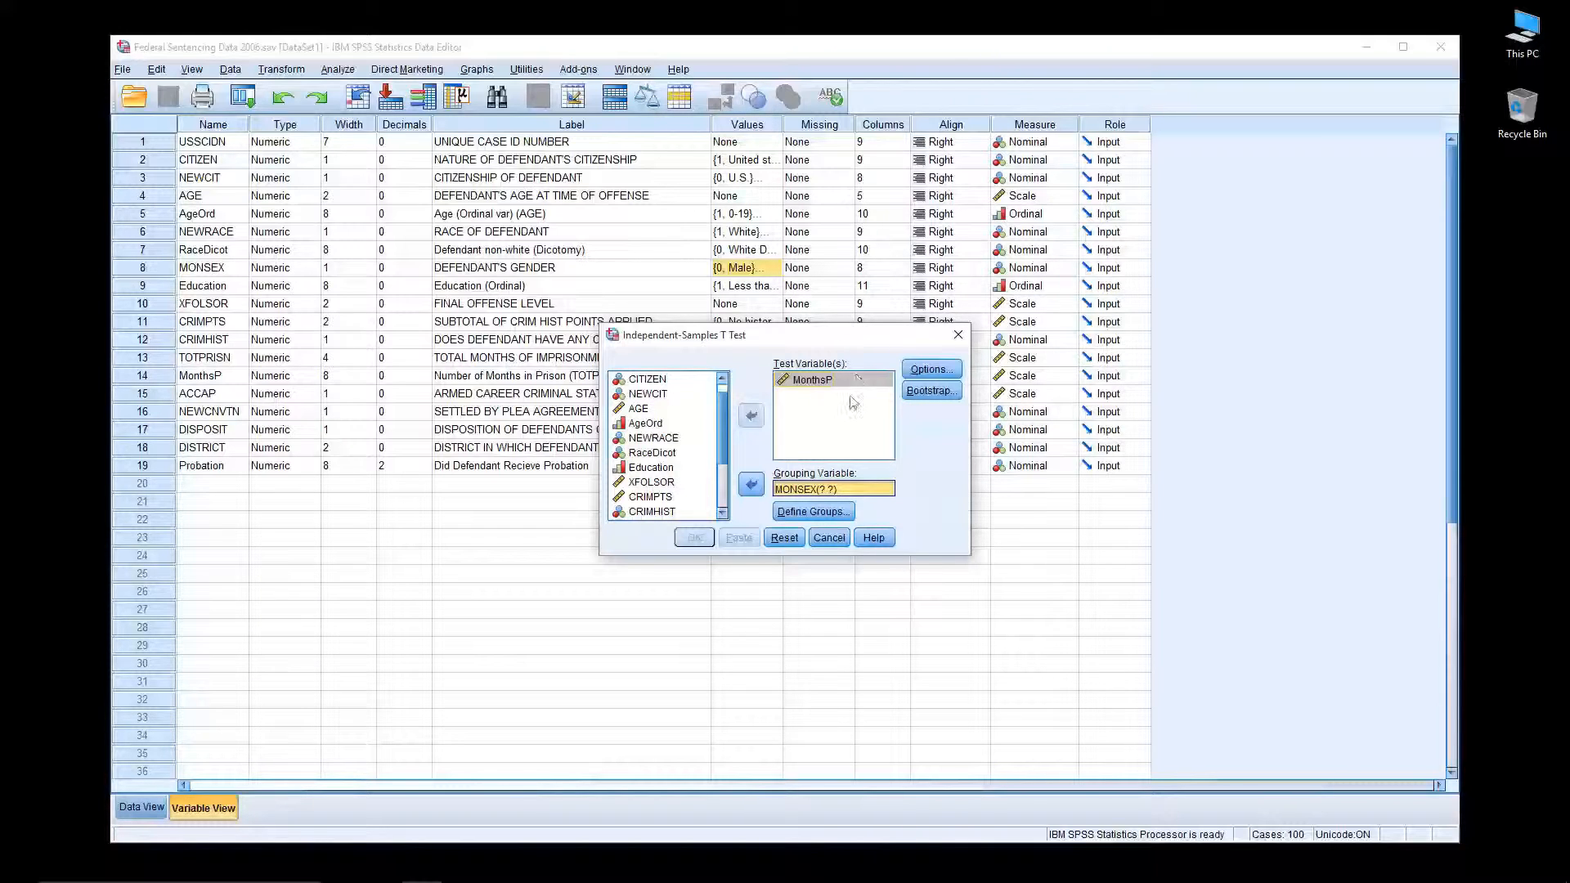
- Define MONSEX Group 1 as 0 and Group 2 as 1, and run the Independent-Samples T Test
{"action": "left_click", "coordinate": [825, 511]}
{"action": "left_click", "coordinate": [814, 510]}
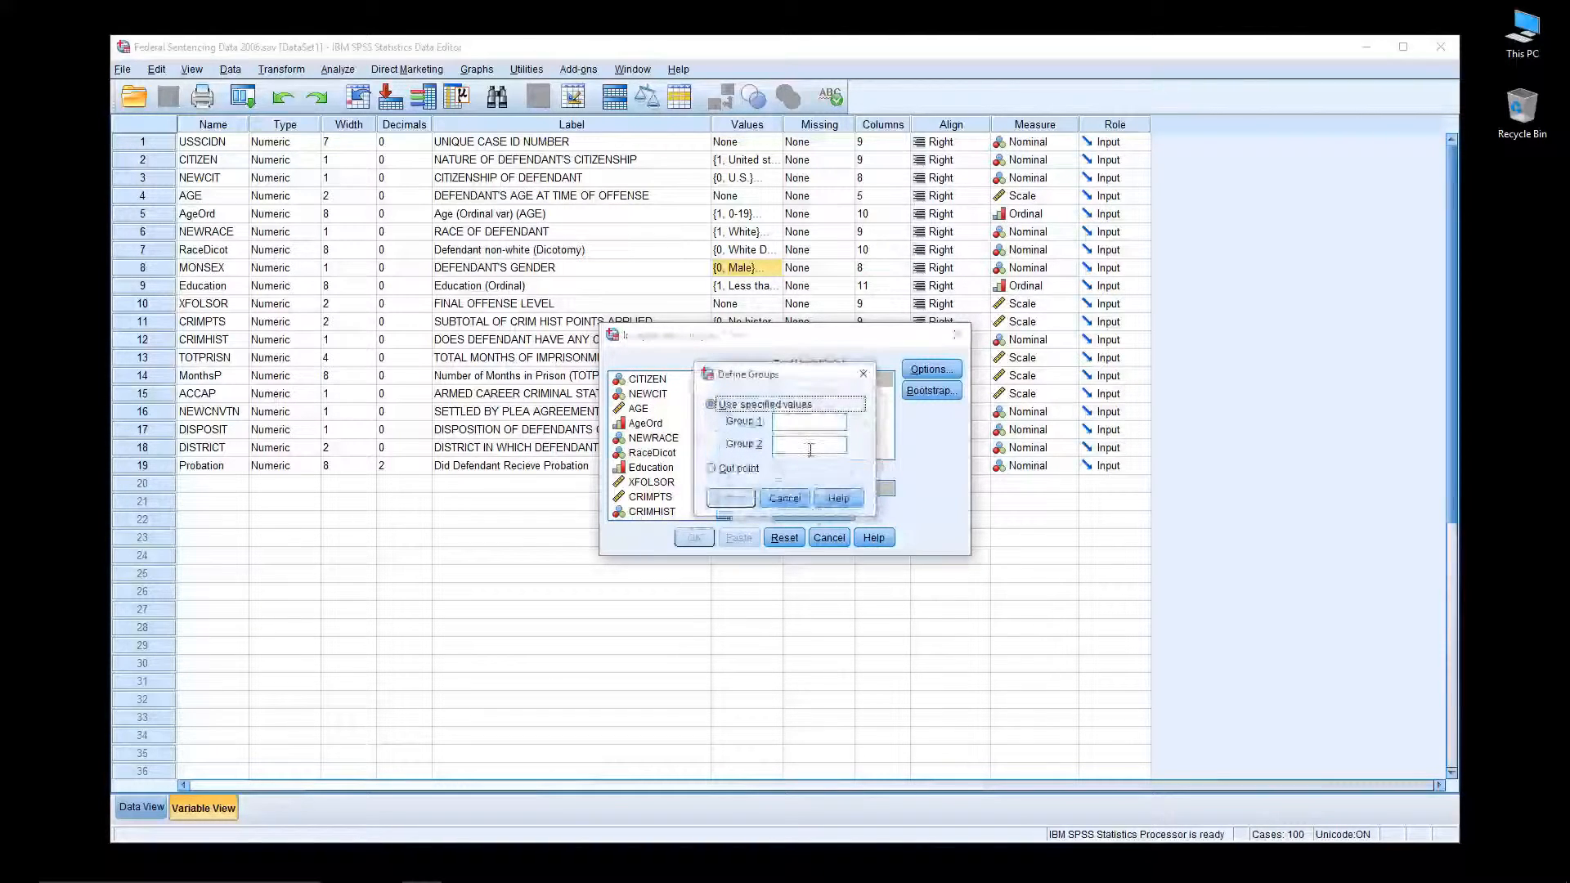
{"action": "left_click", "coordinate": [788, 430]}
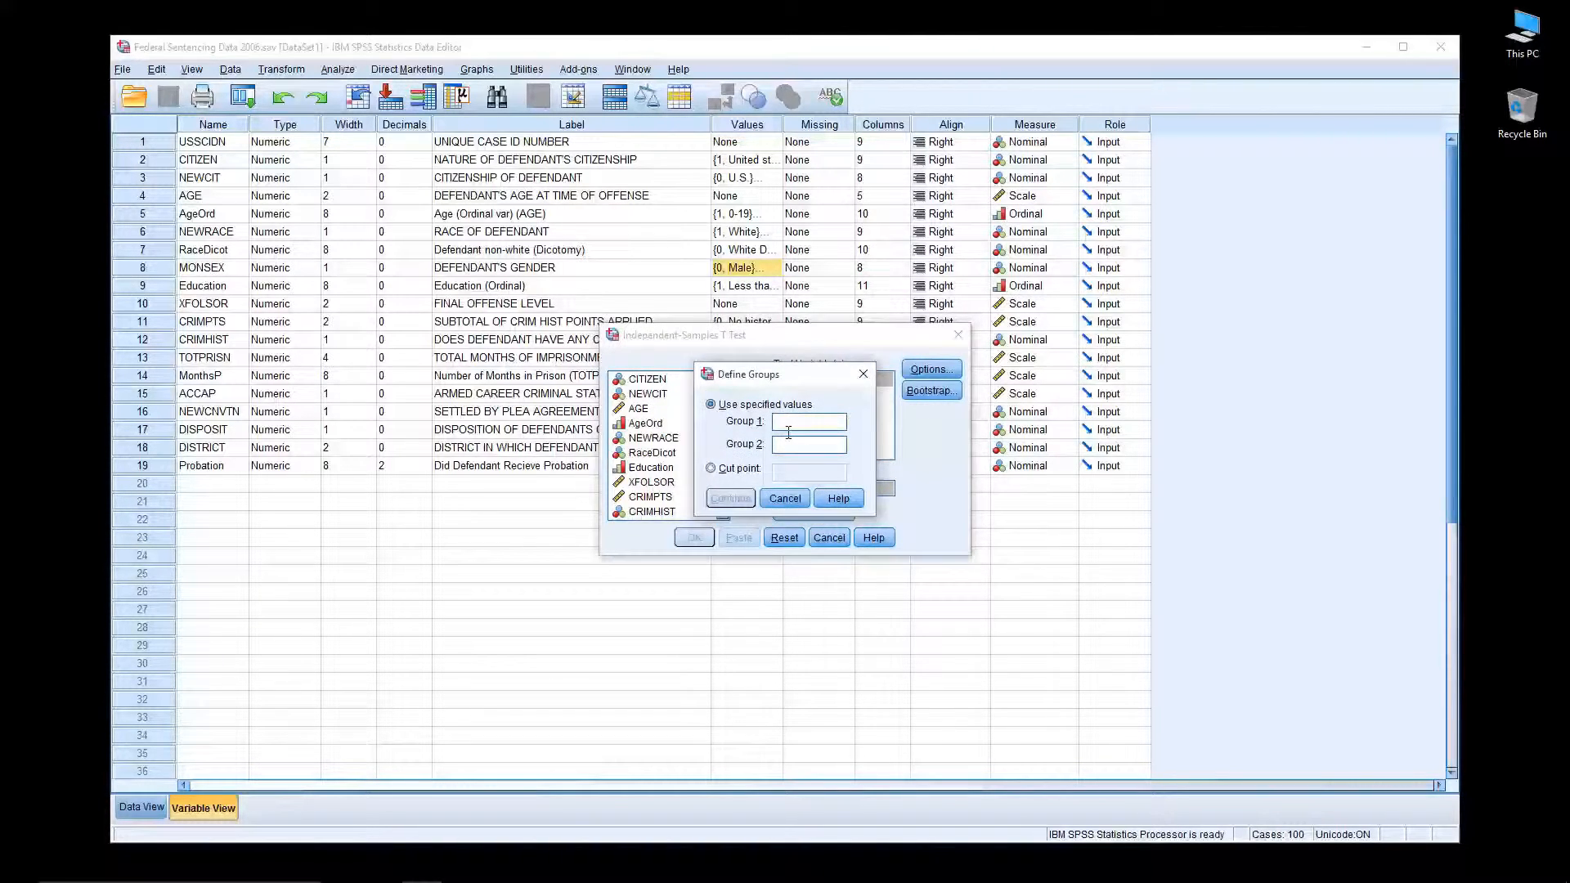
{"action": "type", "text": "0"}
{"action": "left_click", "coordinate": [800, 445]}
{"action": "type", "text": "1"}
{"action": "left_click", "coordinate": [731, 498]}
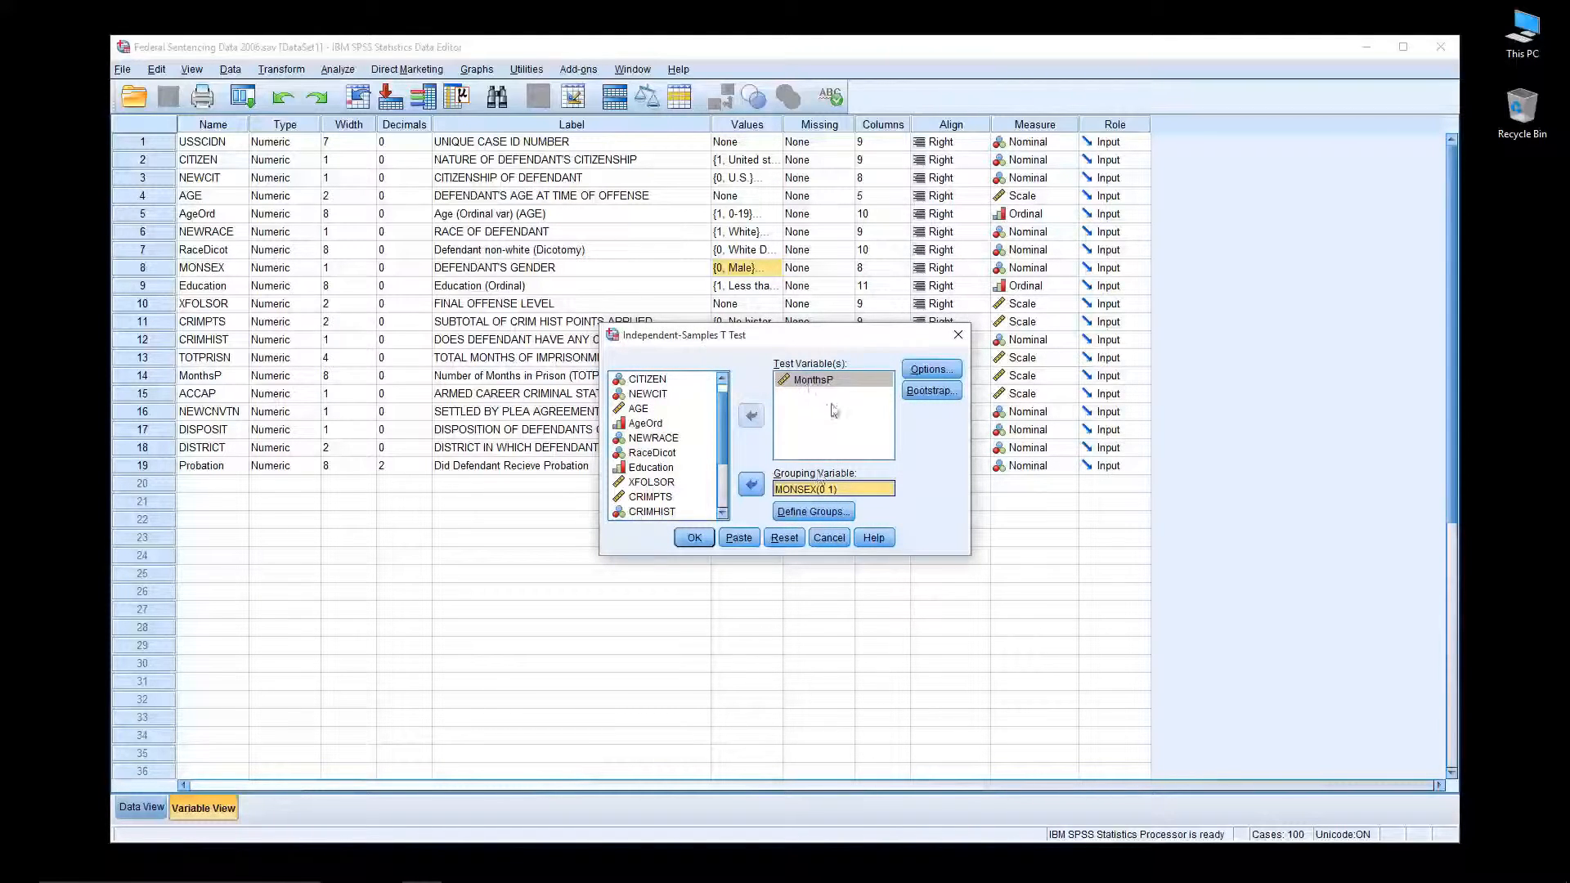
{"action": "left_click", "coordinate": [708, 540]}
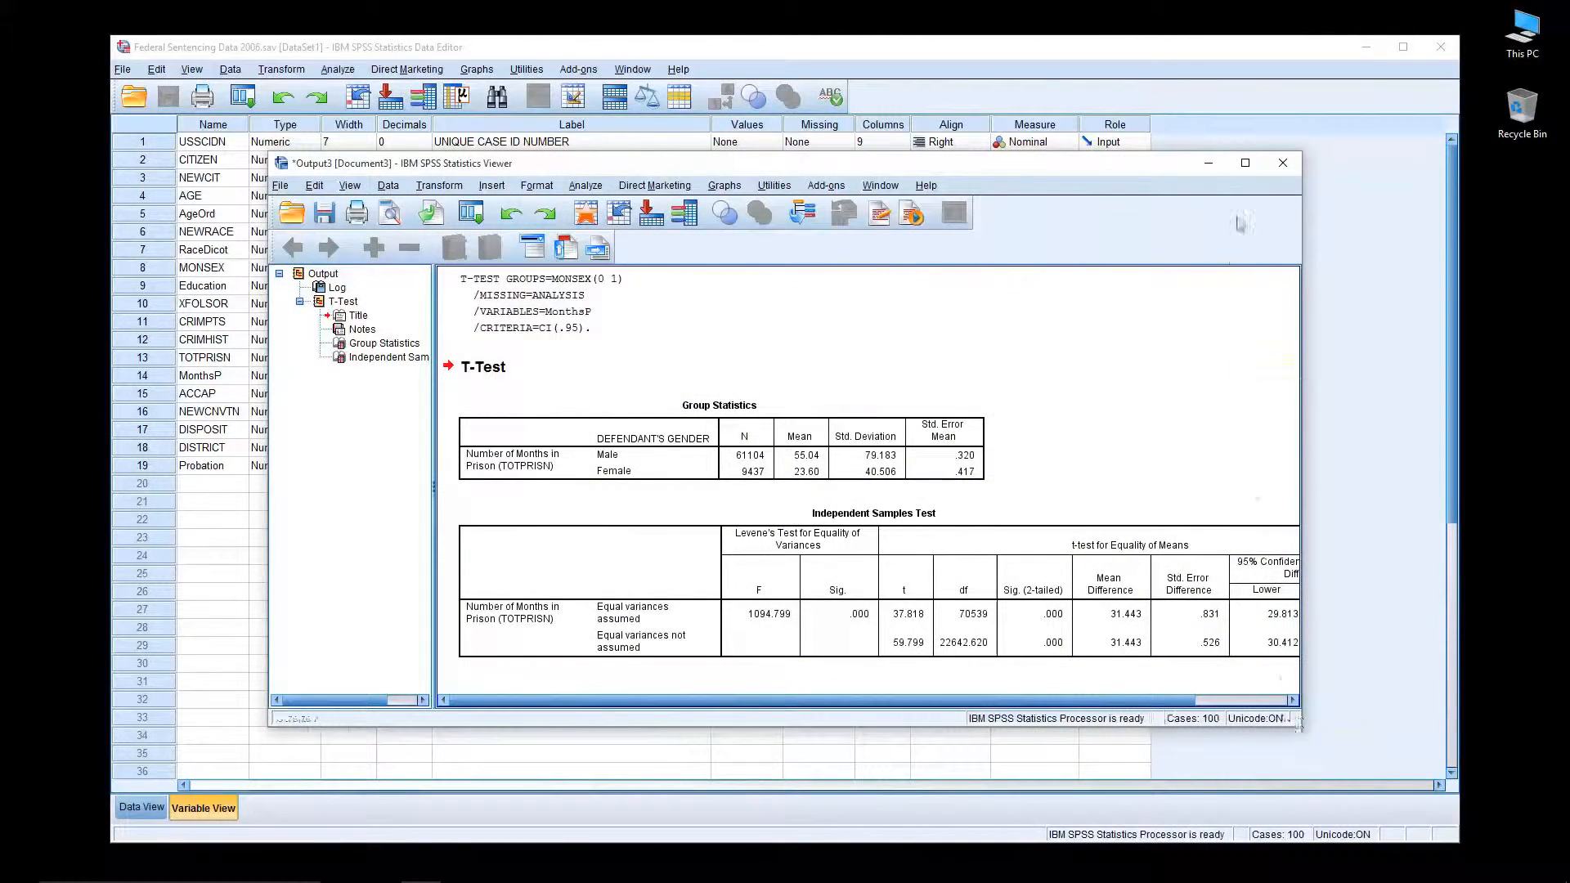
- Examine the gender T-Test tables in the maximized output window, and close the output without saving it
{"action": "left_click", "coordinate": [1246, 164]}
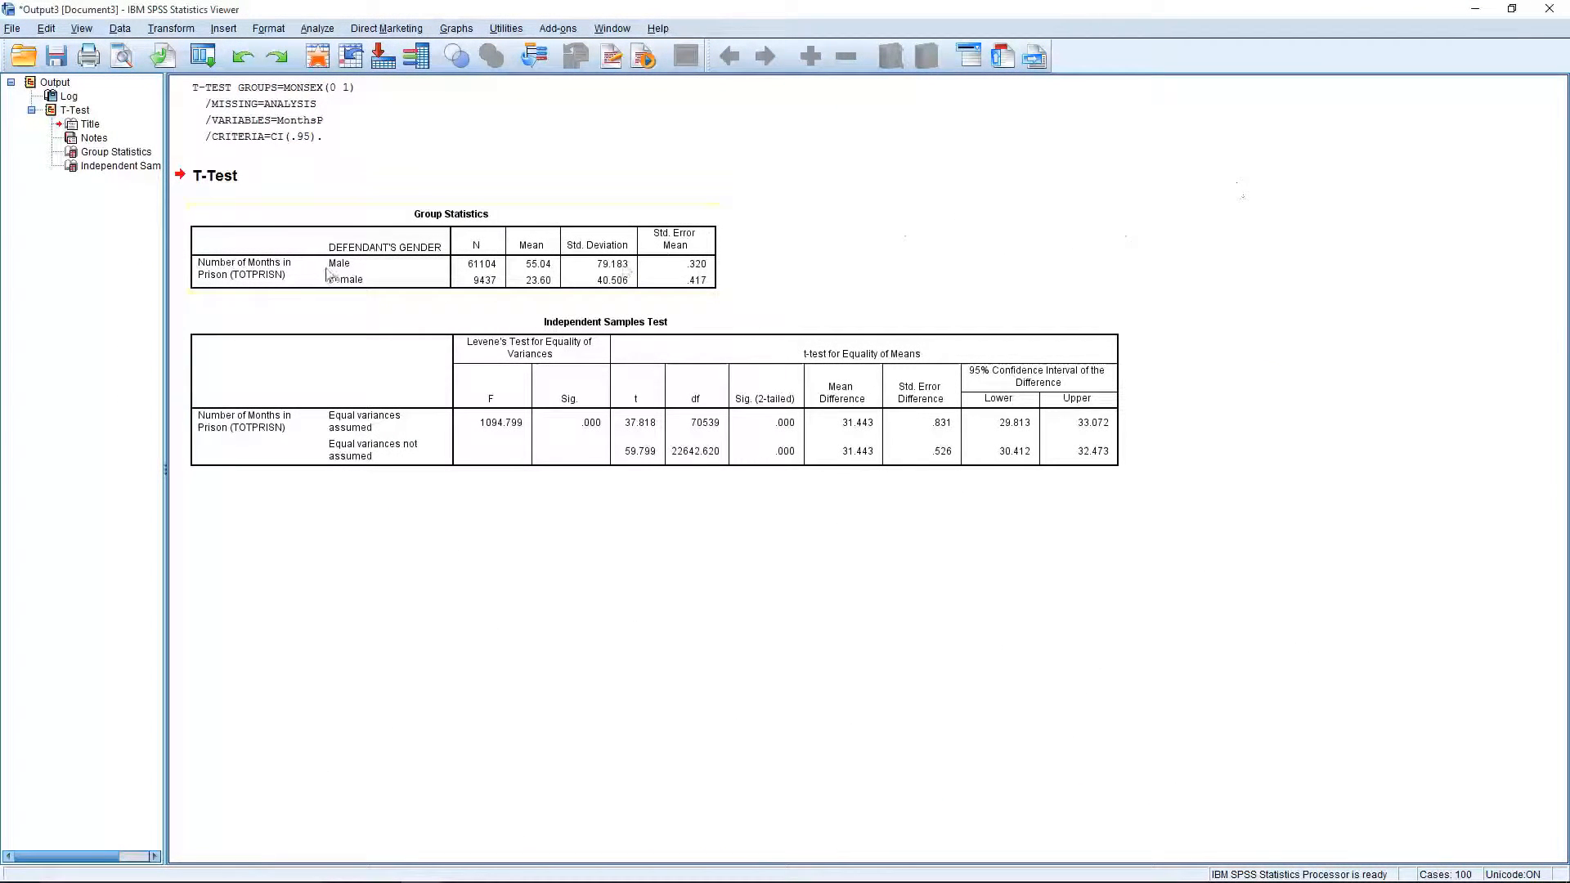
{"action": "left_click", "coordinate": [258, 272]}
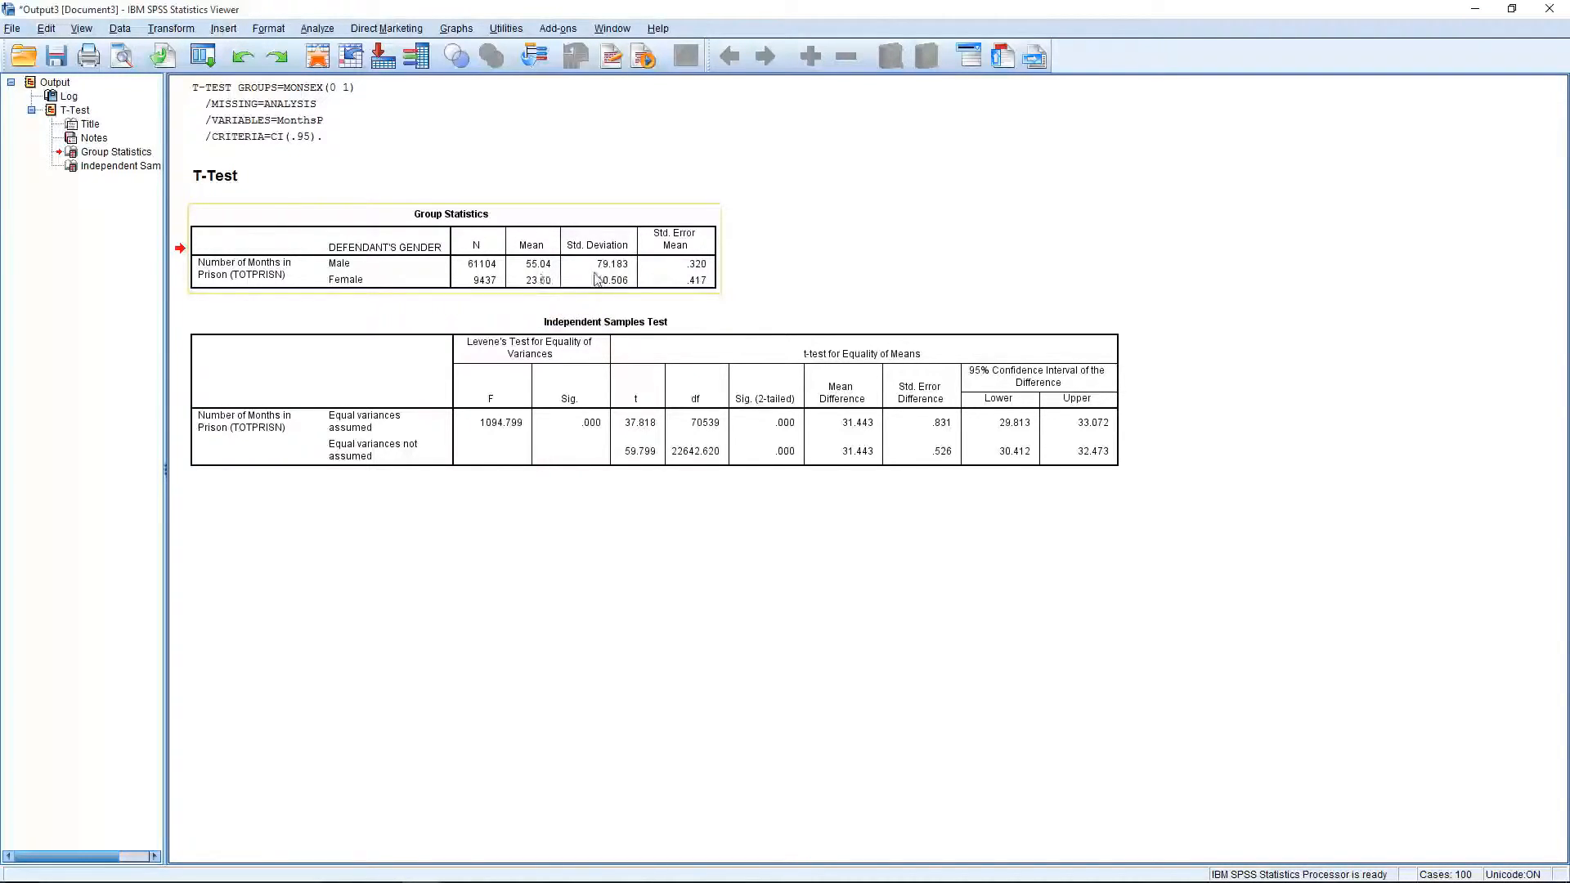
{"action": "left_click", "coordinate": [1274, 237]}
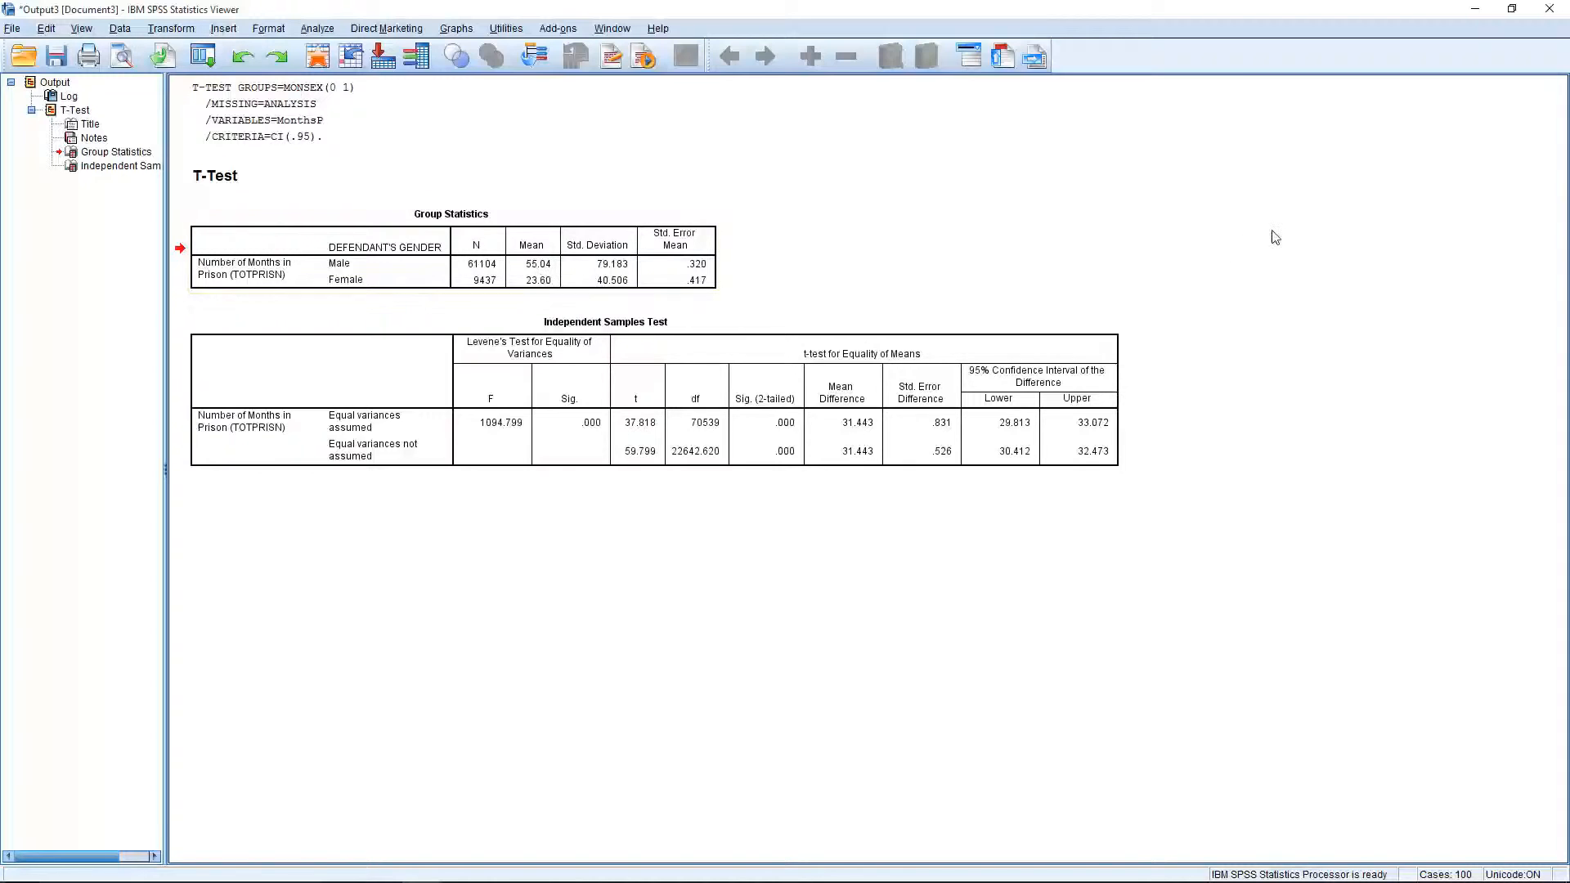
{"action": "left_click", "coordinate": [1550, 8]}
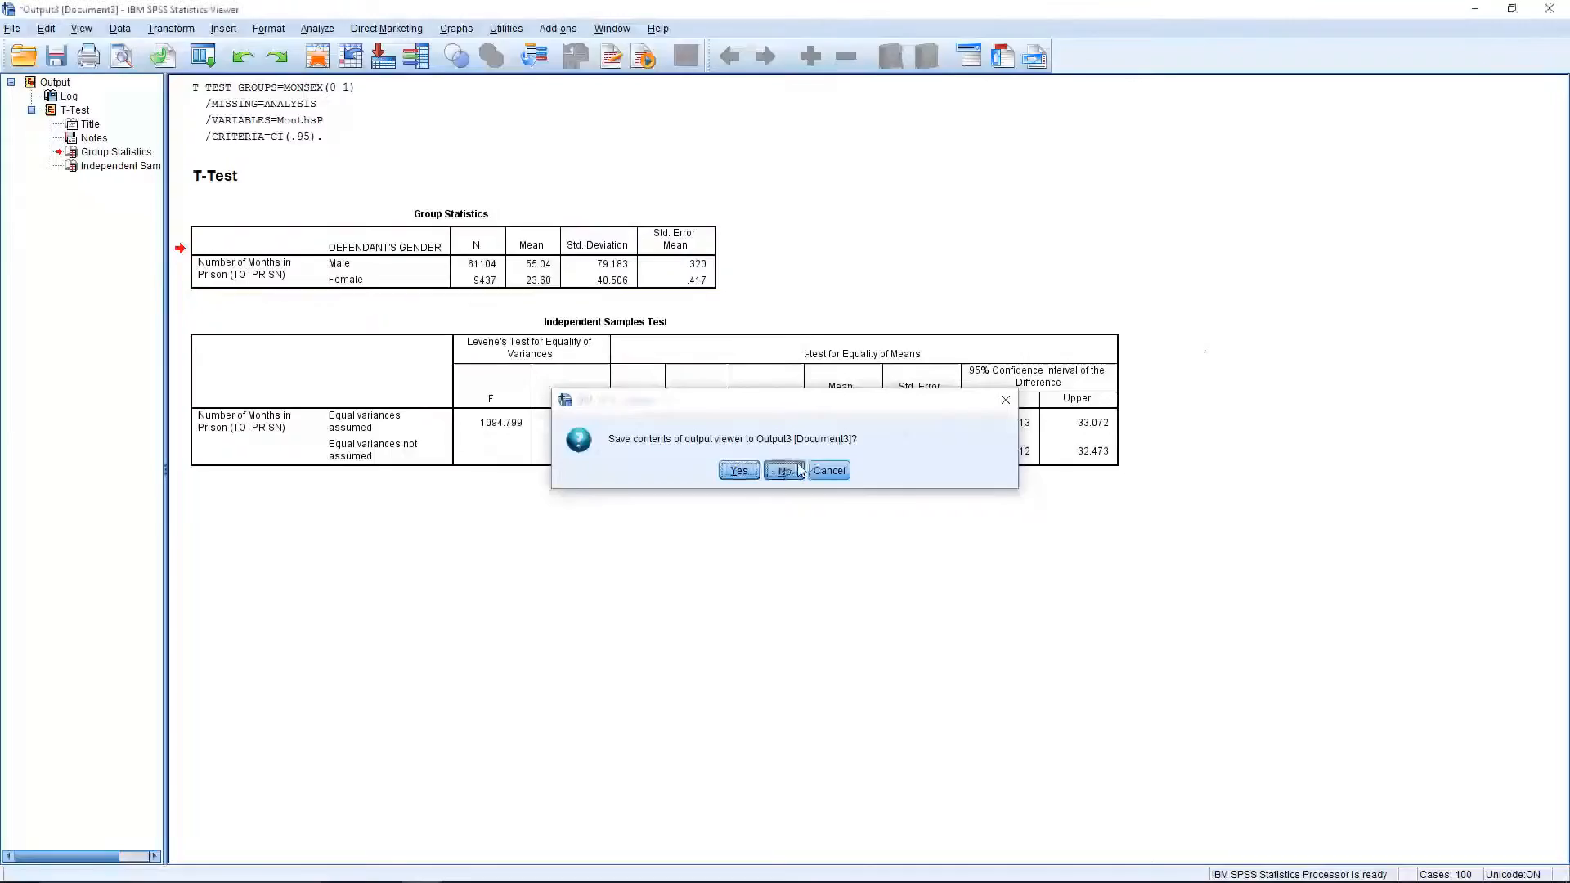
{"action": "left_click", "coordinate": [784, 470]}
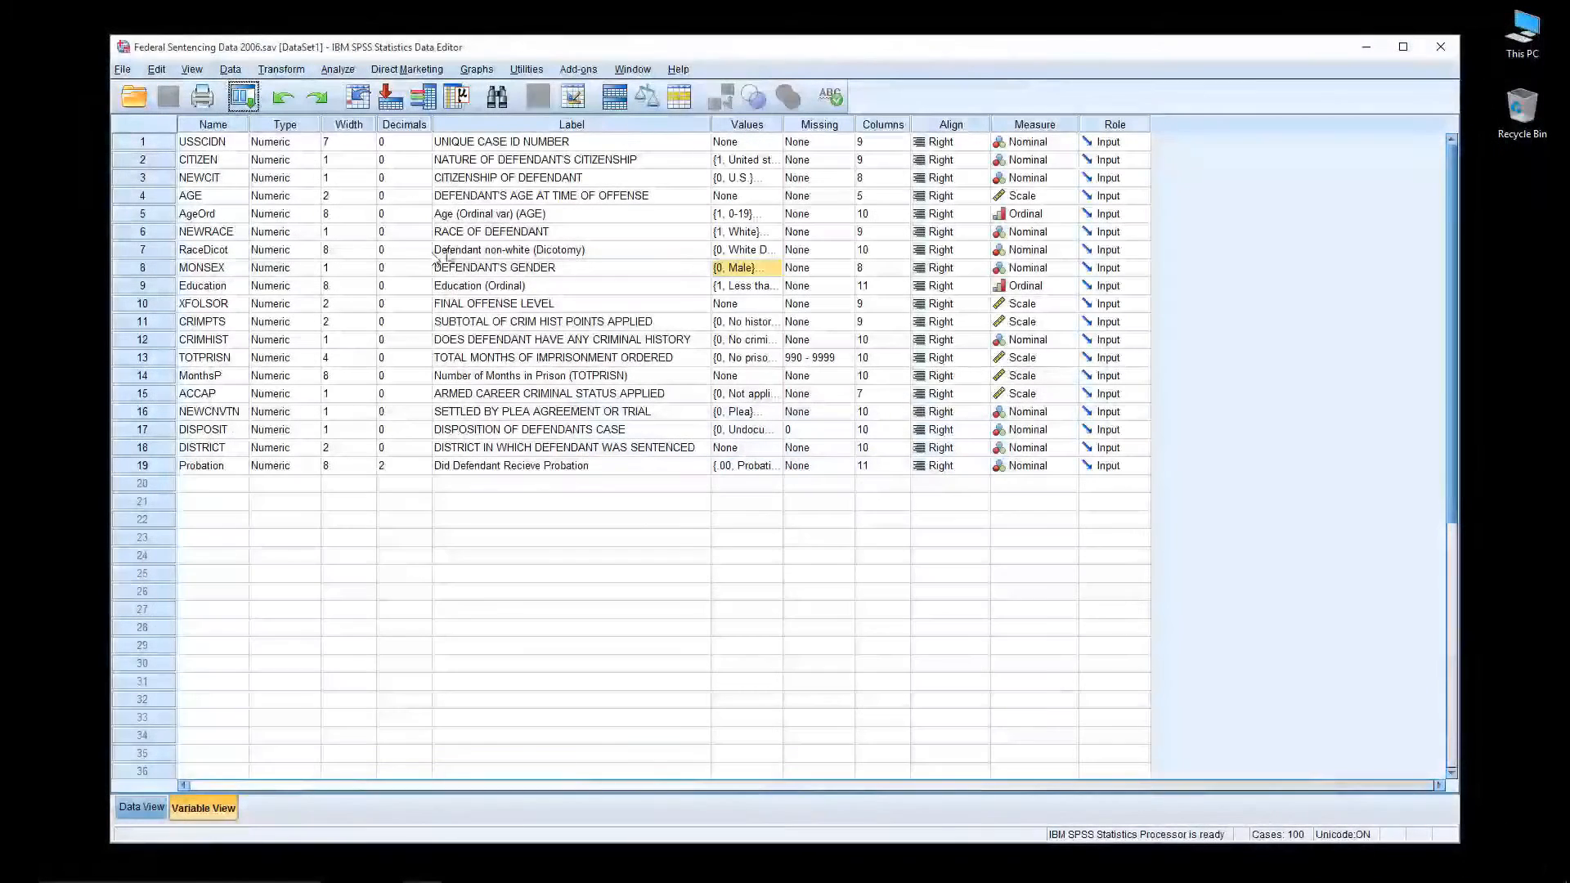
- Check the value labels defined for RaceDicot and leave them unchanged
{"action": "left_click", "coordinate": [773, 249]}
{"action": "left_click", "coordinate": [774, 249]}
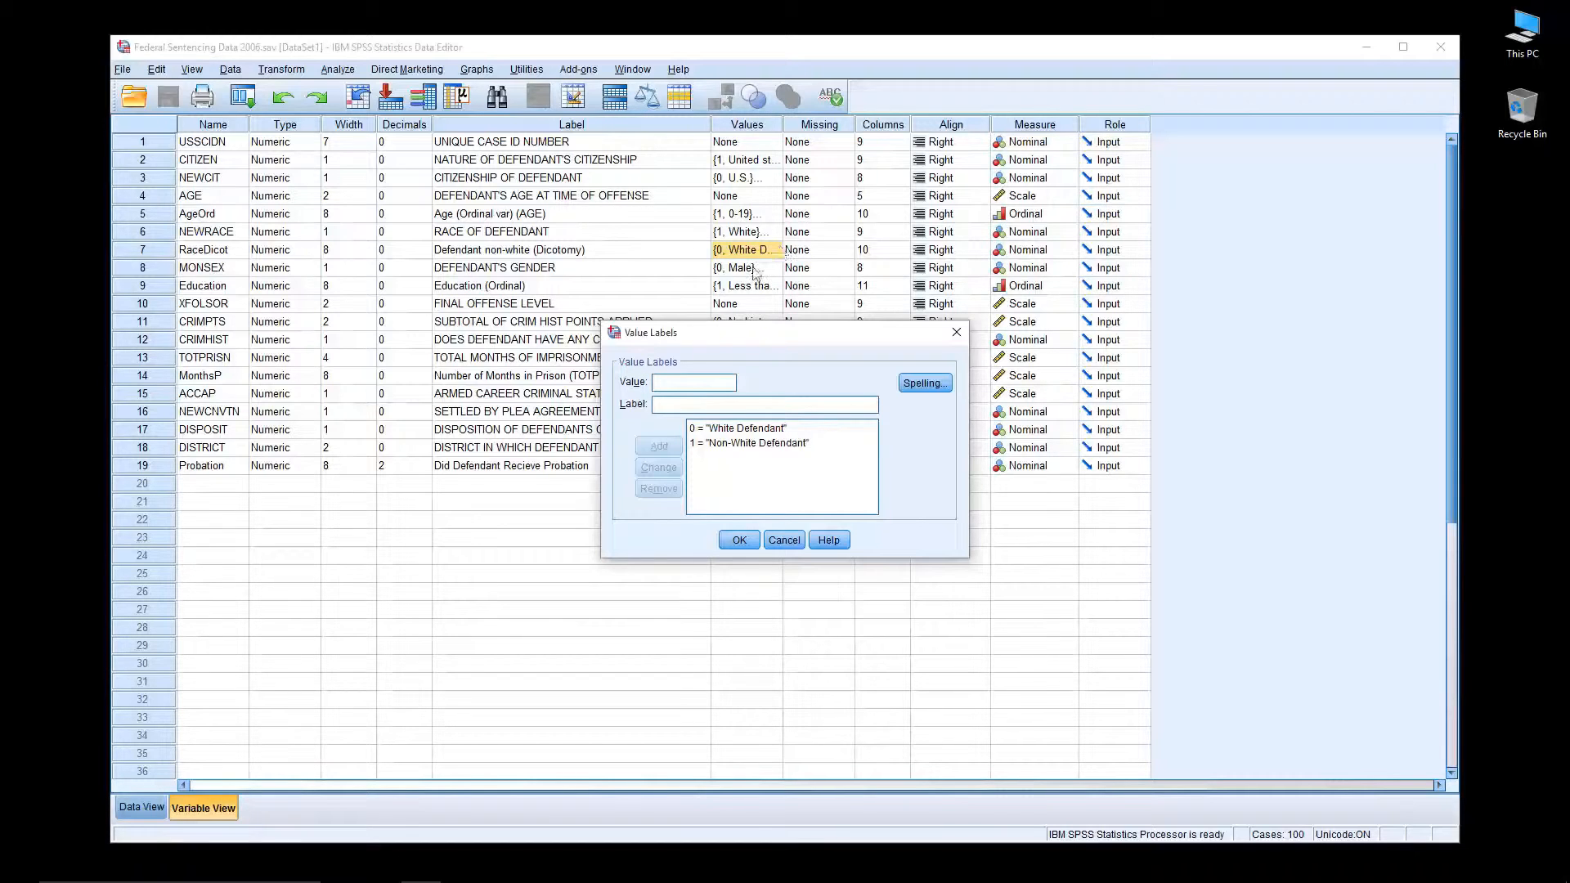
{"action": "left_click", "coordinate": [784, 540]}
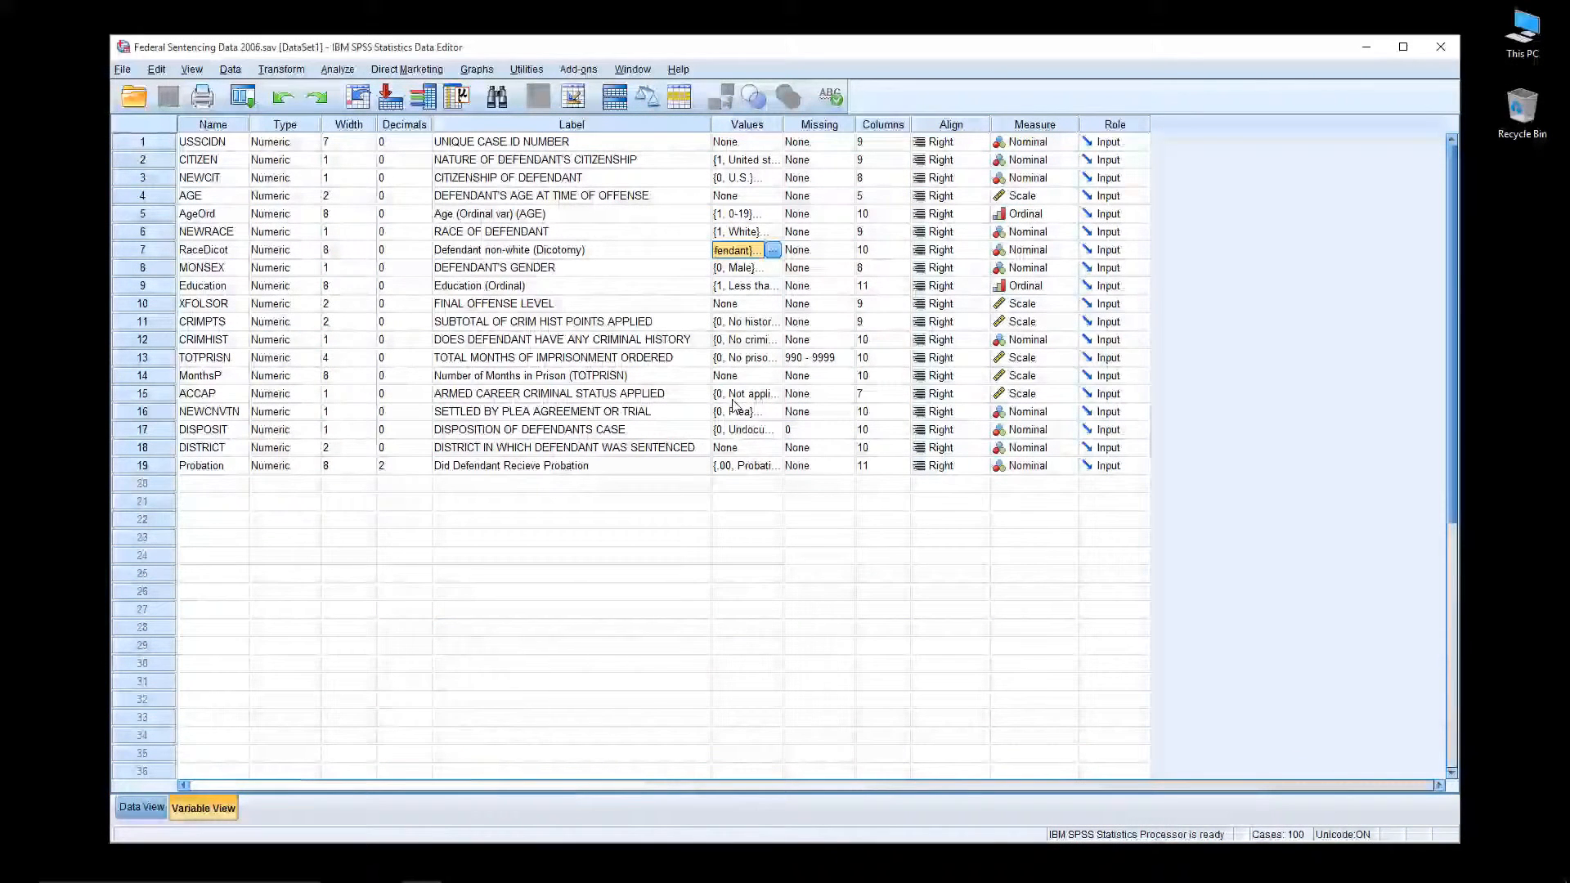
- Reset the Independent-Samples T Test settings and assign MonthsP as the test variable
{"action": "left_click", "coordinate": [344, 72]}
{"action": "mouse_move", "coordinate": [378, 148]}
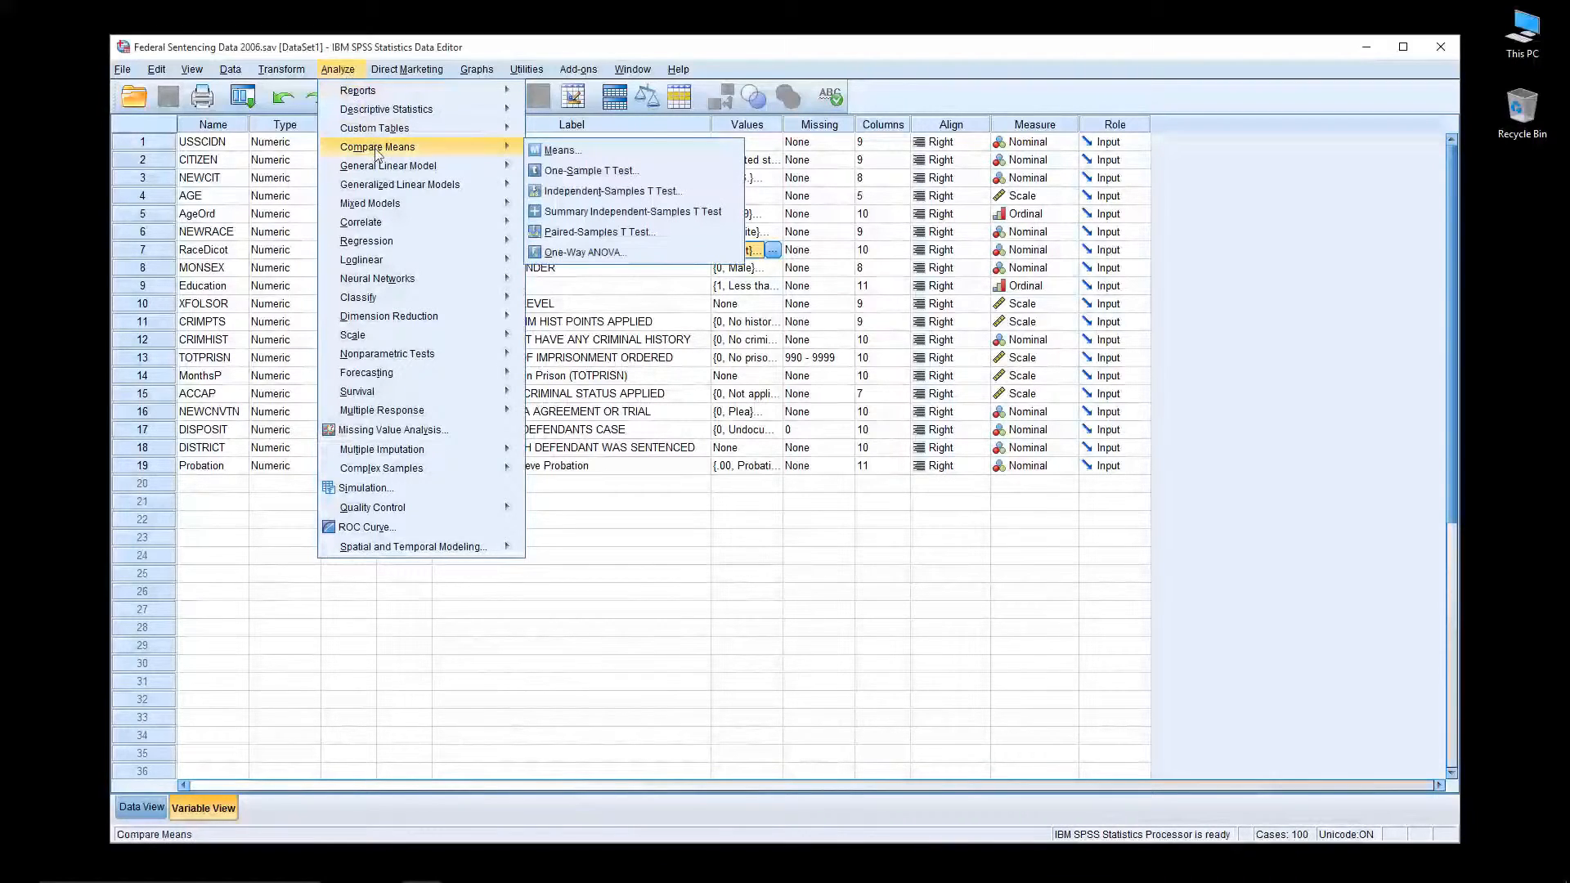
{"action": "left_click", "coordinate": [581, 194]}
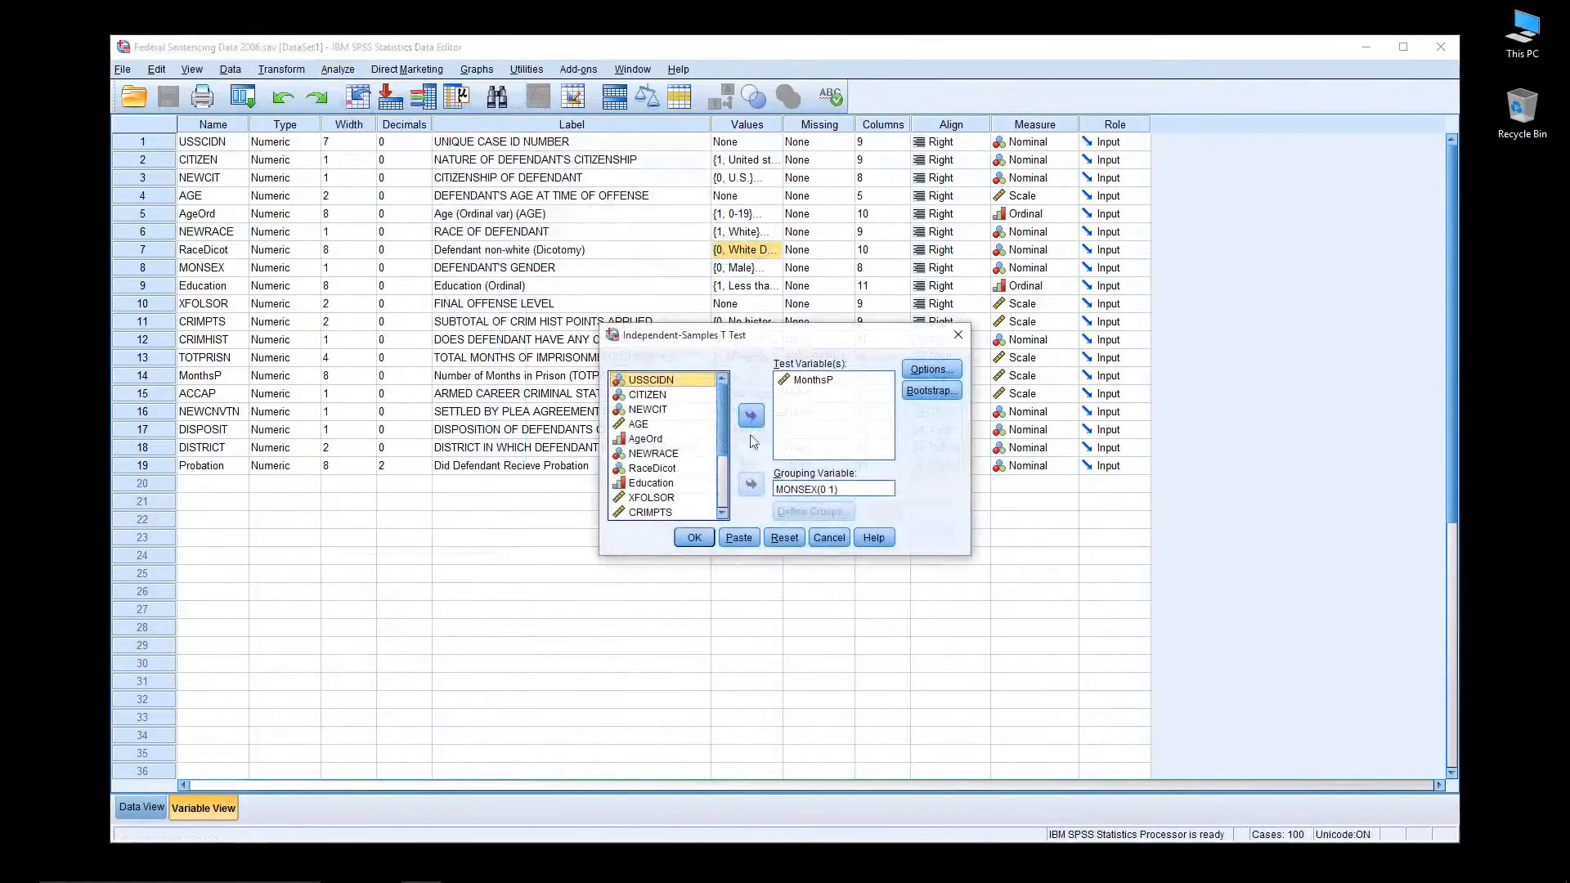
{"action": "left_click", "coordinate": [781, 543]}
{"action": "scroll", "coordinate": [666, 446], "scroll_direction": "down", "scroll_amount": 3}
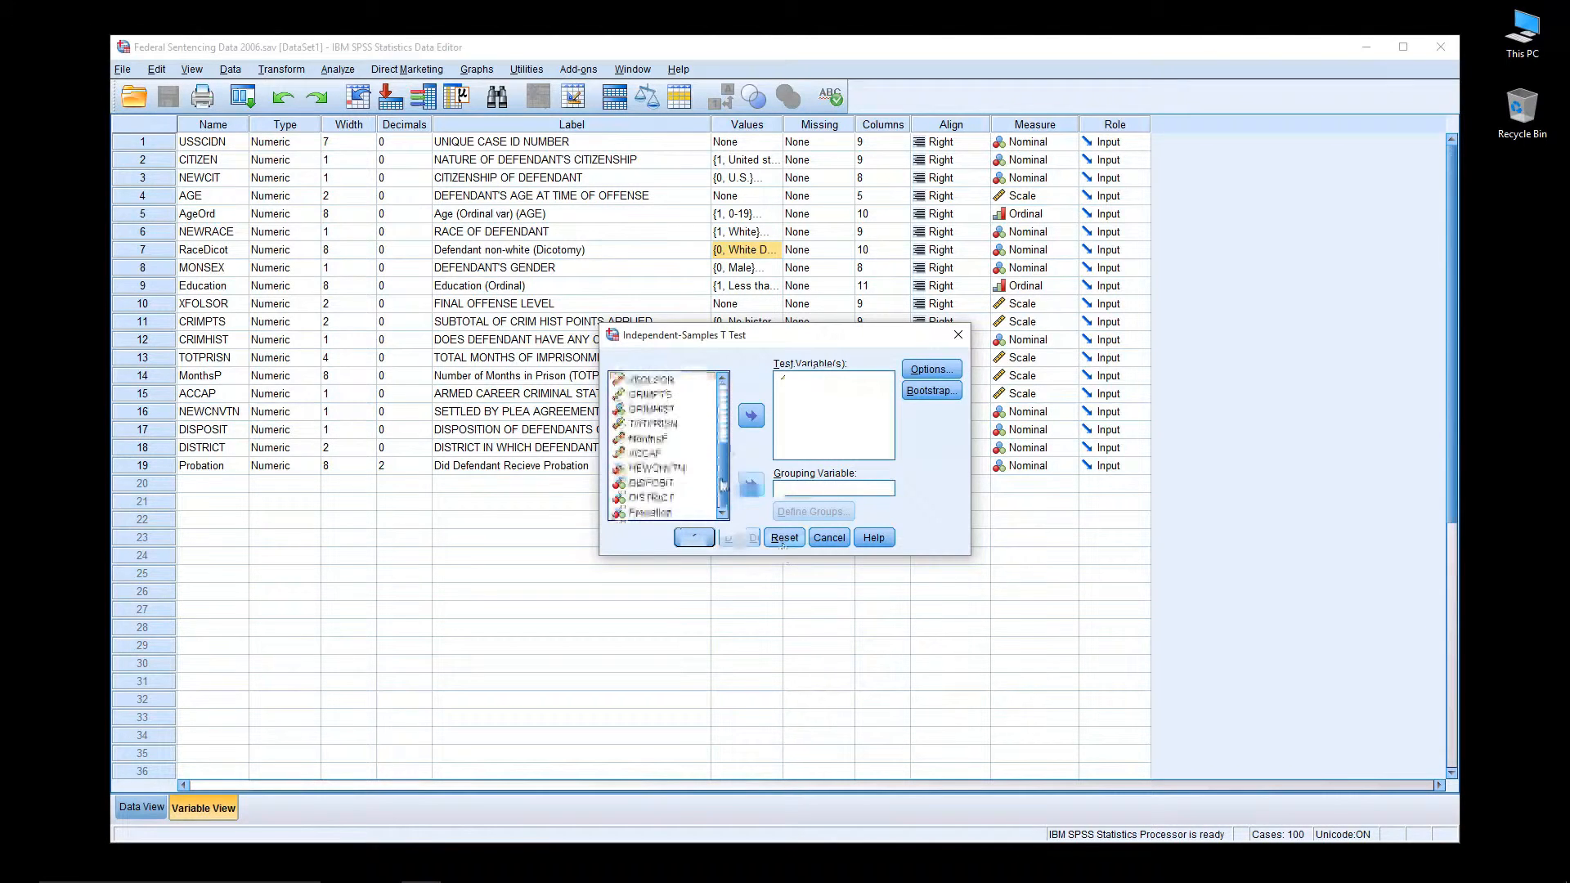
{"action": "left_click", "coordinate": [678, 441]}
{"action": "left_click", "coordinate": [750, 415]}
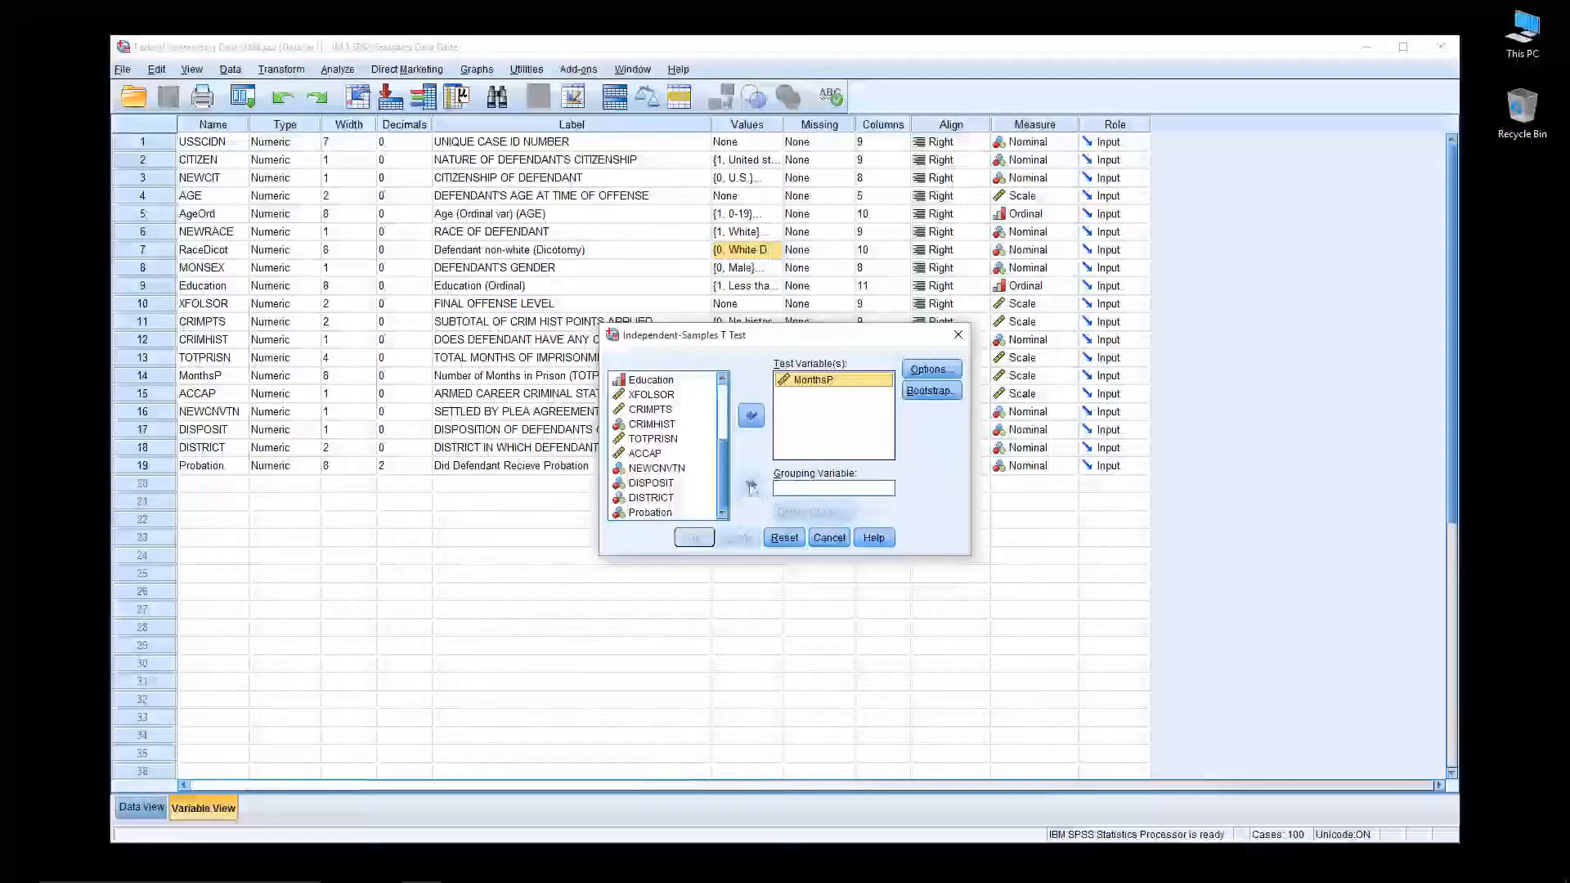
- Assign RaceDicot as the grouping variable of the Independent-Samples T Test
{"action": "scroll", "coordinate": [656, 476], "scroll_direction": "up", "scroll_amount": 3}
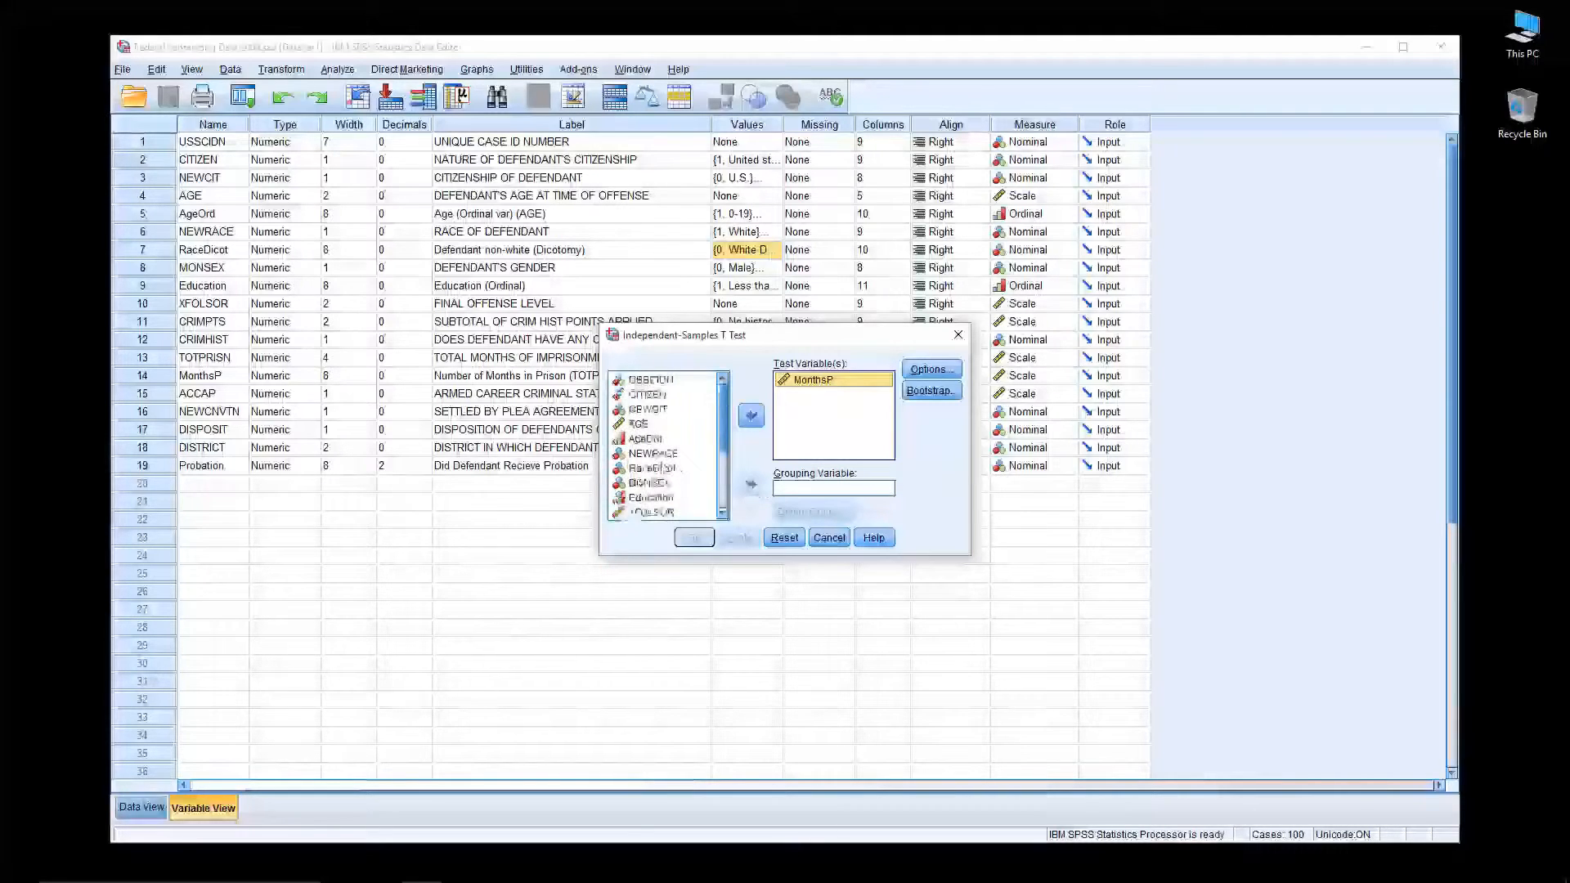
{"action": "left_click", "coordinate": [655, 469]}
{"action": "left_click", "coordinate": [750, 487]}
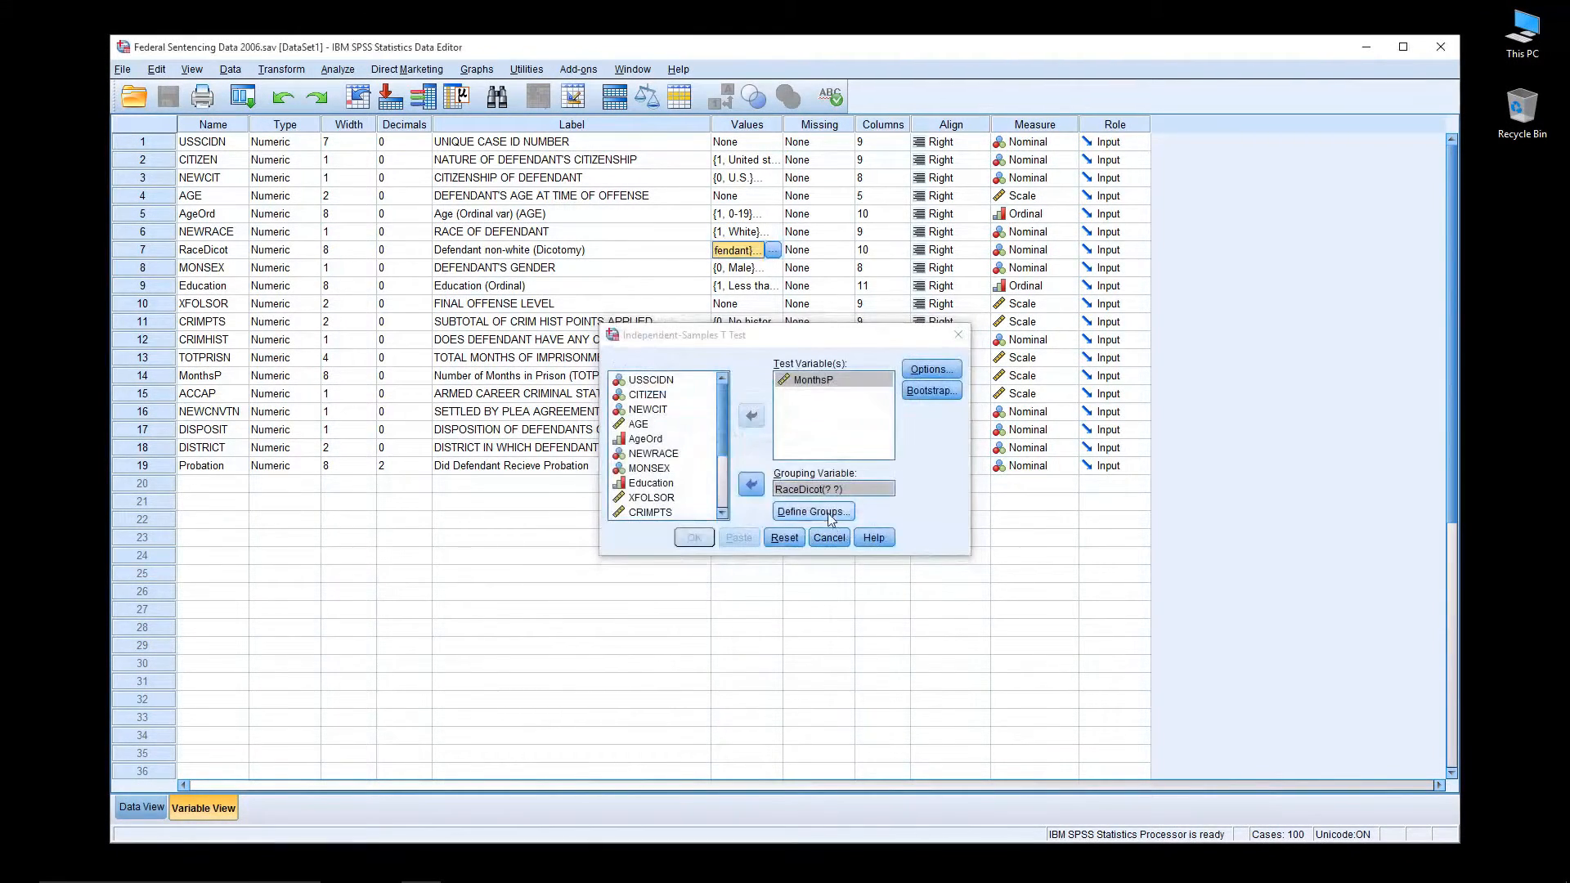
- Define the RaceDicot groups with specified values, Group 1 as 0 and Group 2 as 1
{"action": "left_click", "coordinate": [831, 511]}
{"action": "left_click", "coordinate": [806, 425]}
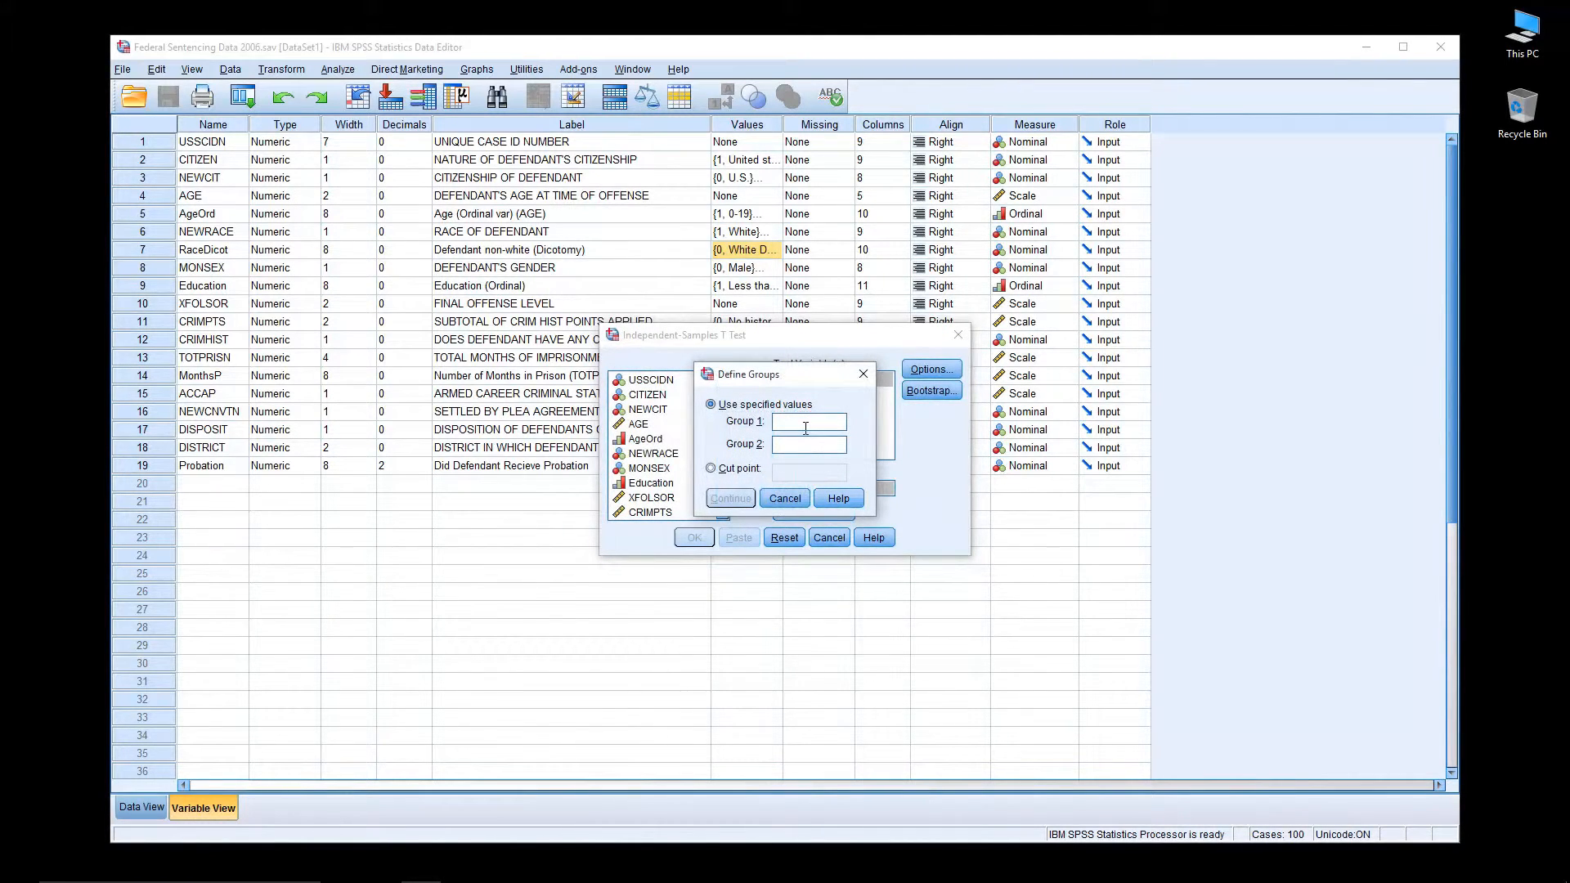
{"action": "key", "text": "Tab"}
{"action": "type", "text": "1"}
{"action": "left_click", "coordinate": [727, 499]}
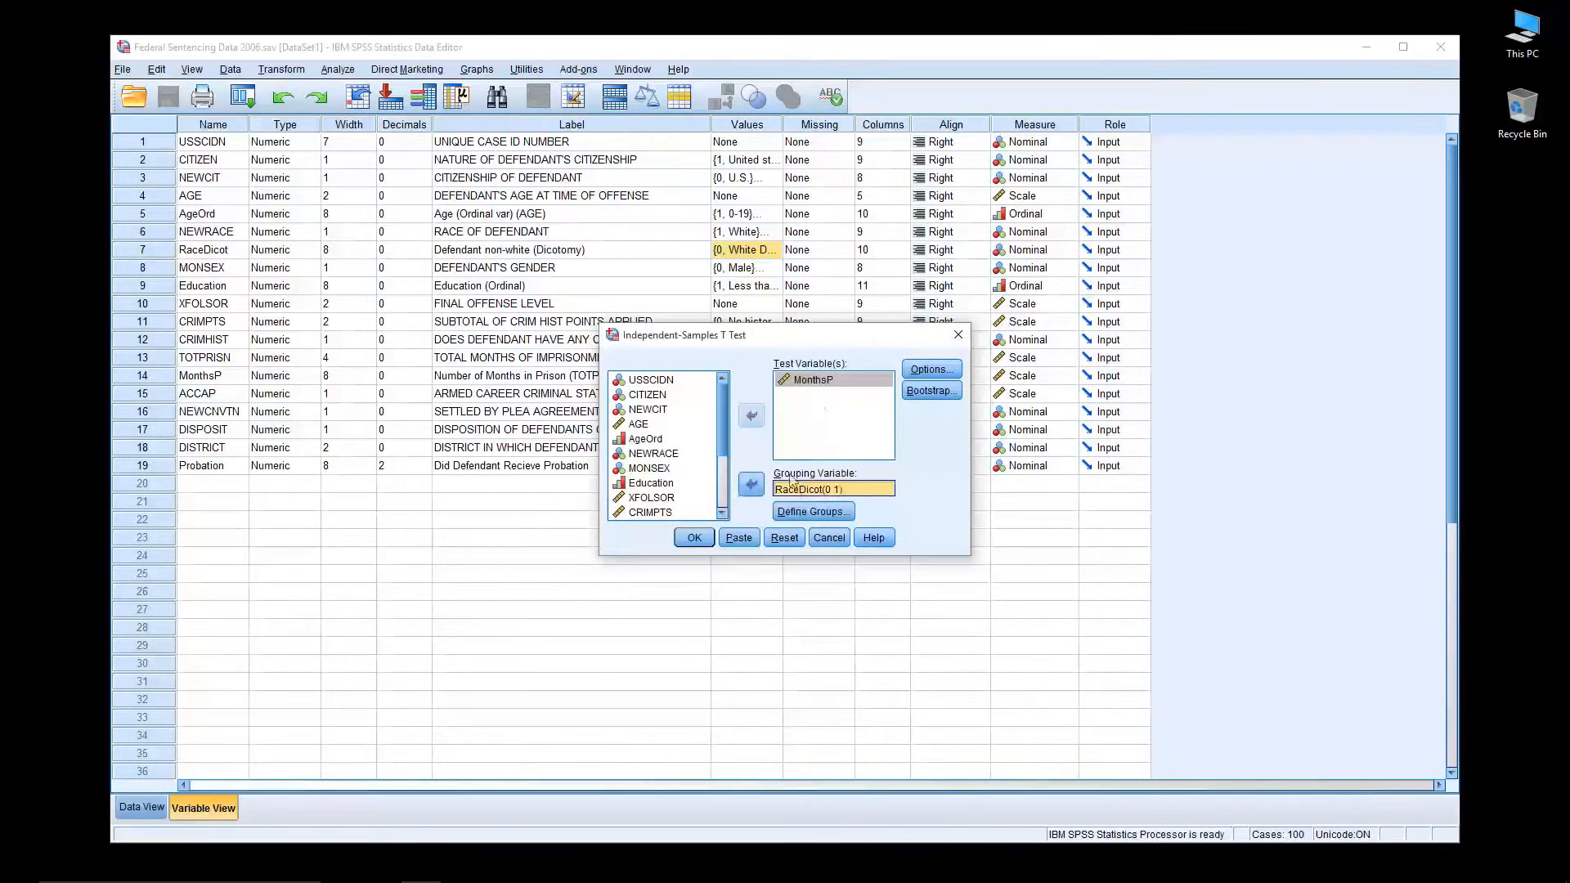
- Run the T Test on RaceDicot and compare the group means with the t values in the Independent Samples Test table
{"action": "left_click", "coordinate": [694, 537]}
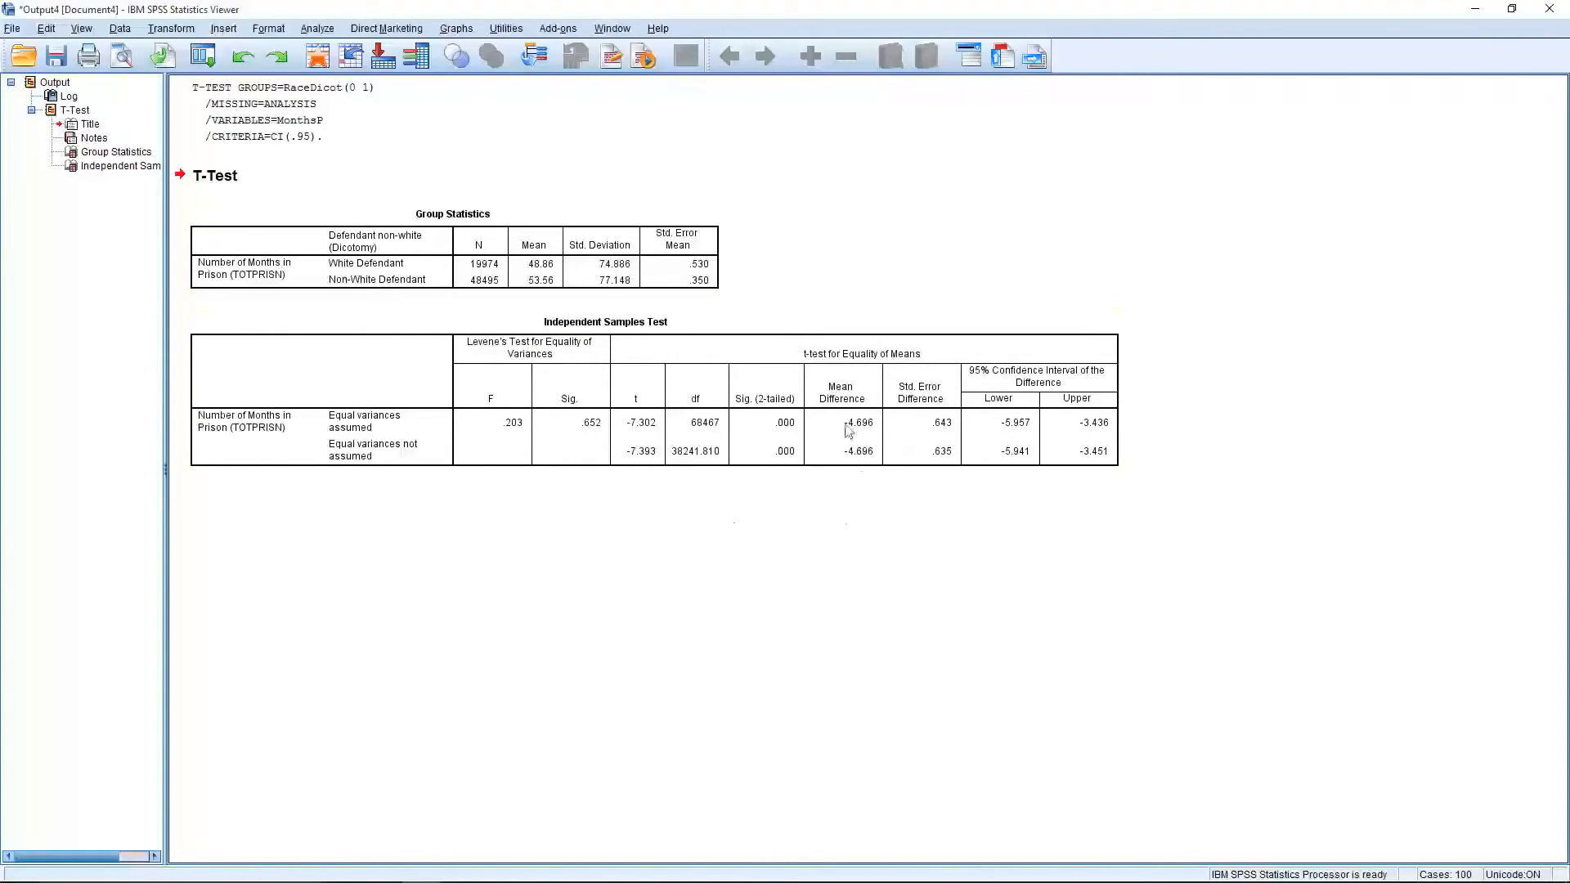
{"action": "left_click", "coordinate": [527, 268]}
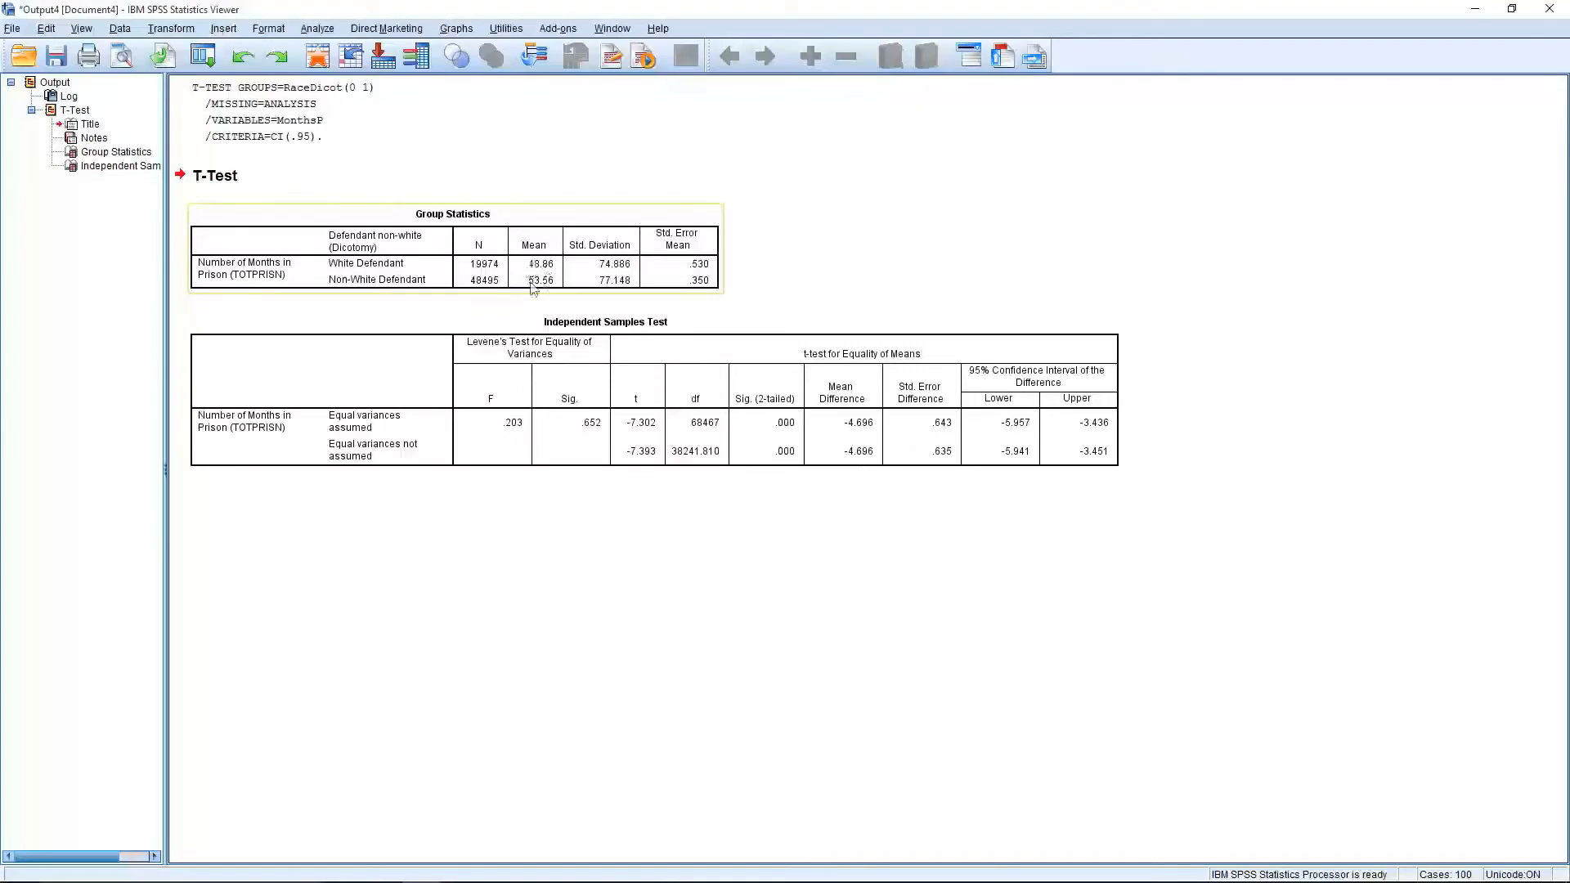
{"action": "left_click", "coordinate": [646, 430]}
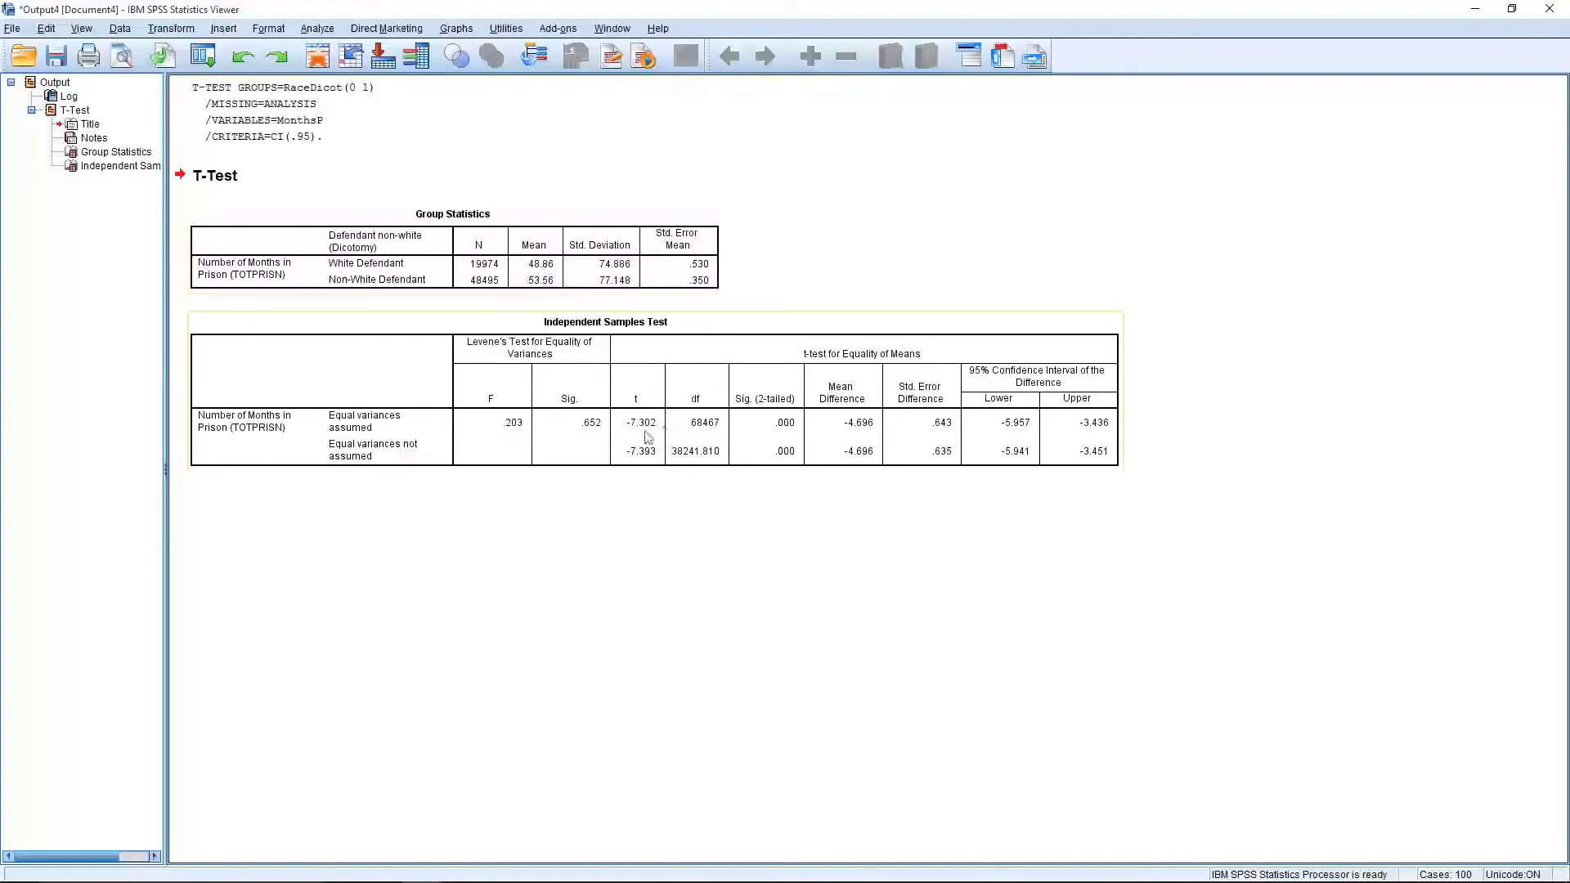